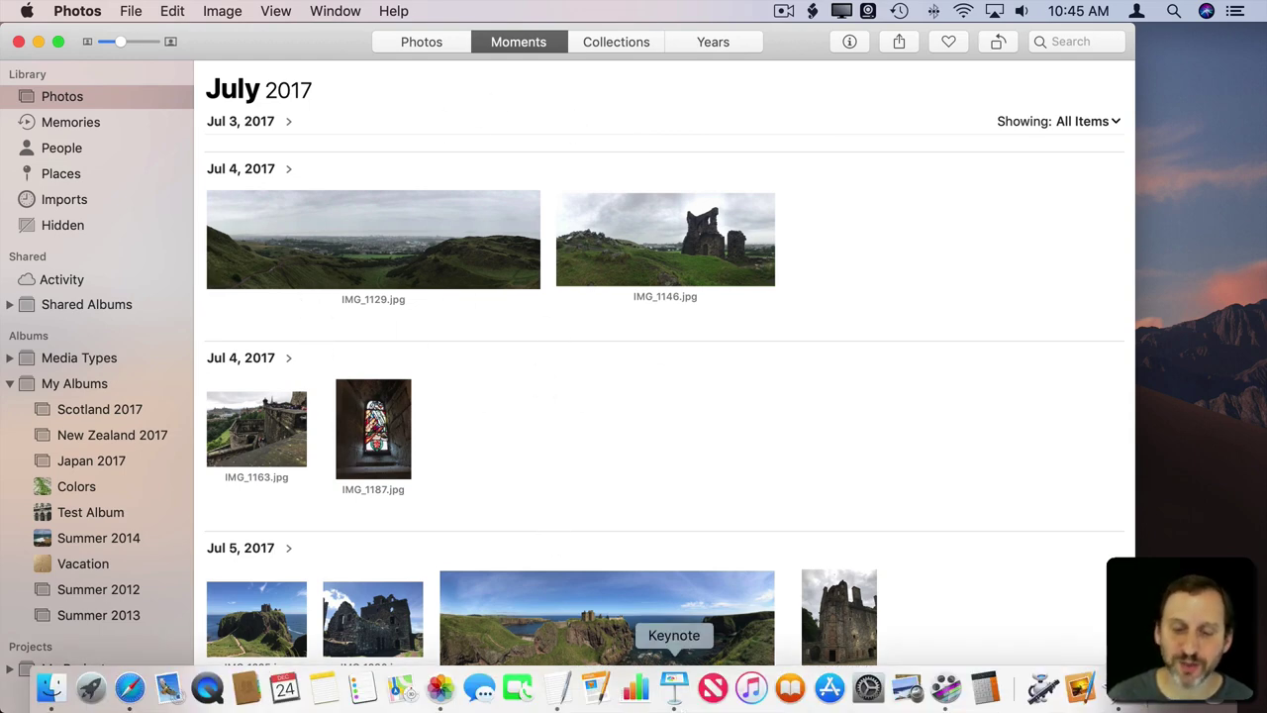
Switch to Keynote and create a new presentation with the Standard White theme
click(690, 697)
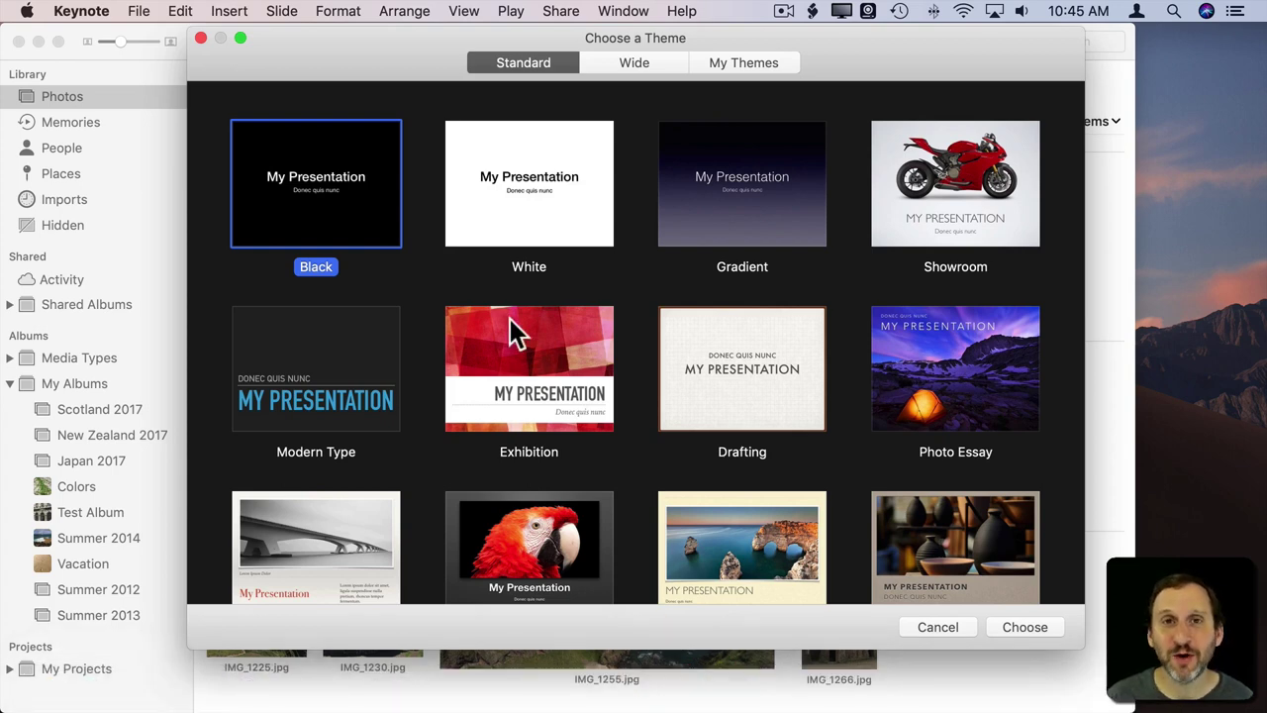
click(521, 218)
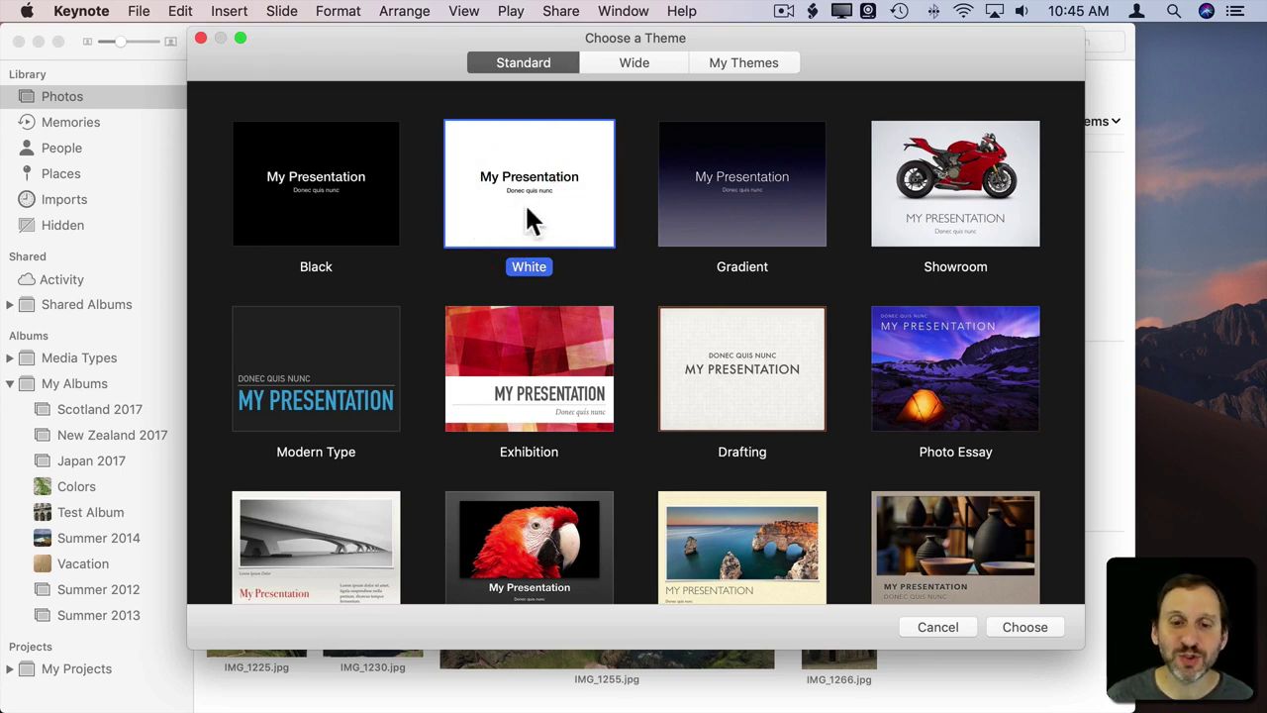
double_click(528, 206)
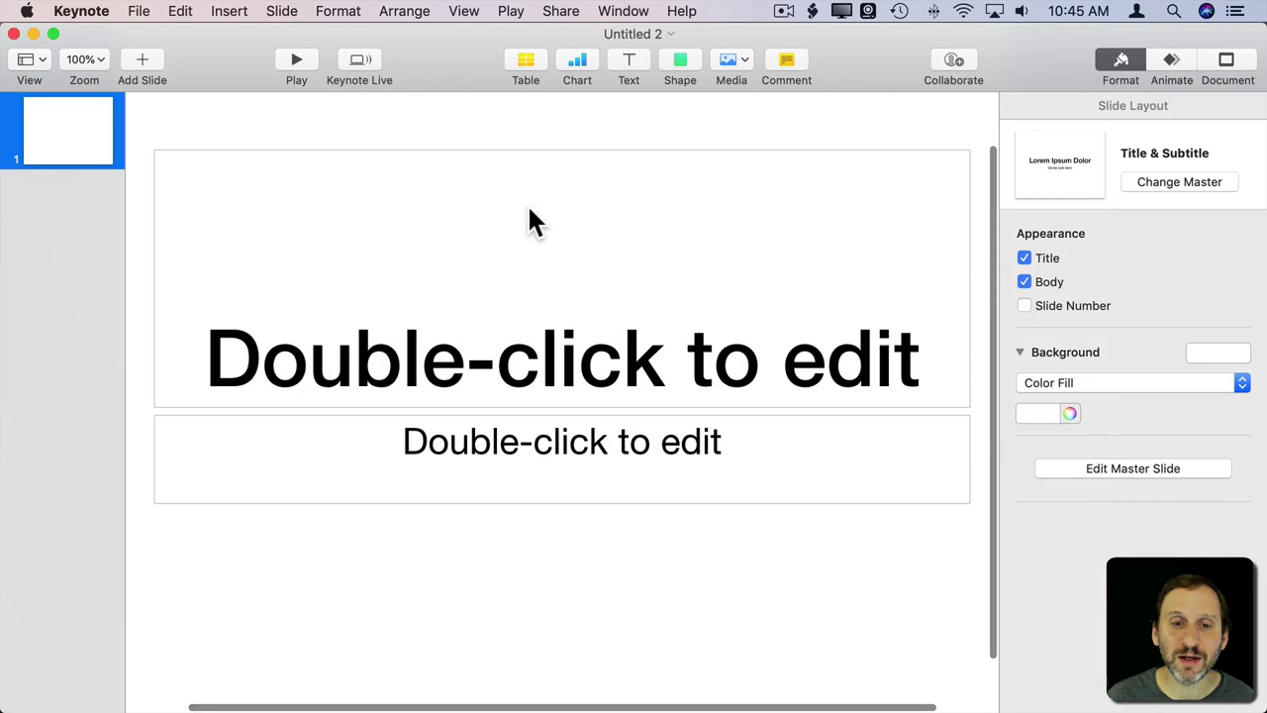
Delete the title and subtitle placeholders from the first slide to leave it blank
click(477, 301)
key(Delete)
click(414, 456)
key(Delete)
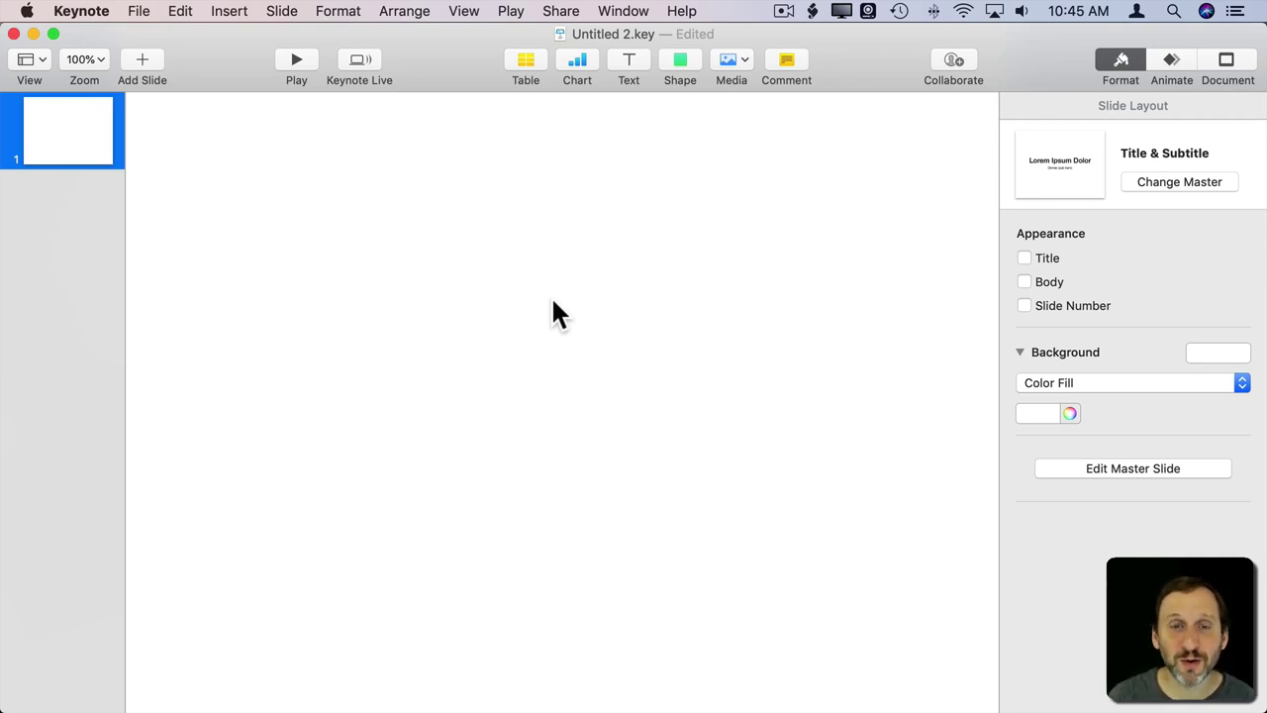
Open the custom slide size settings for the presentation
click(1213, 61)
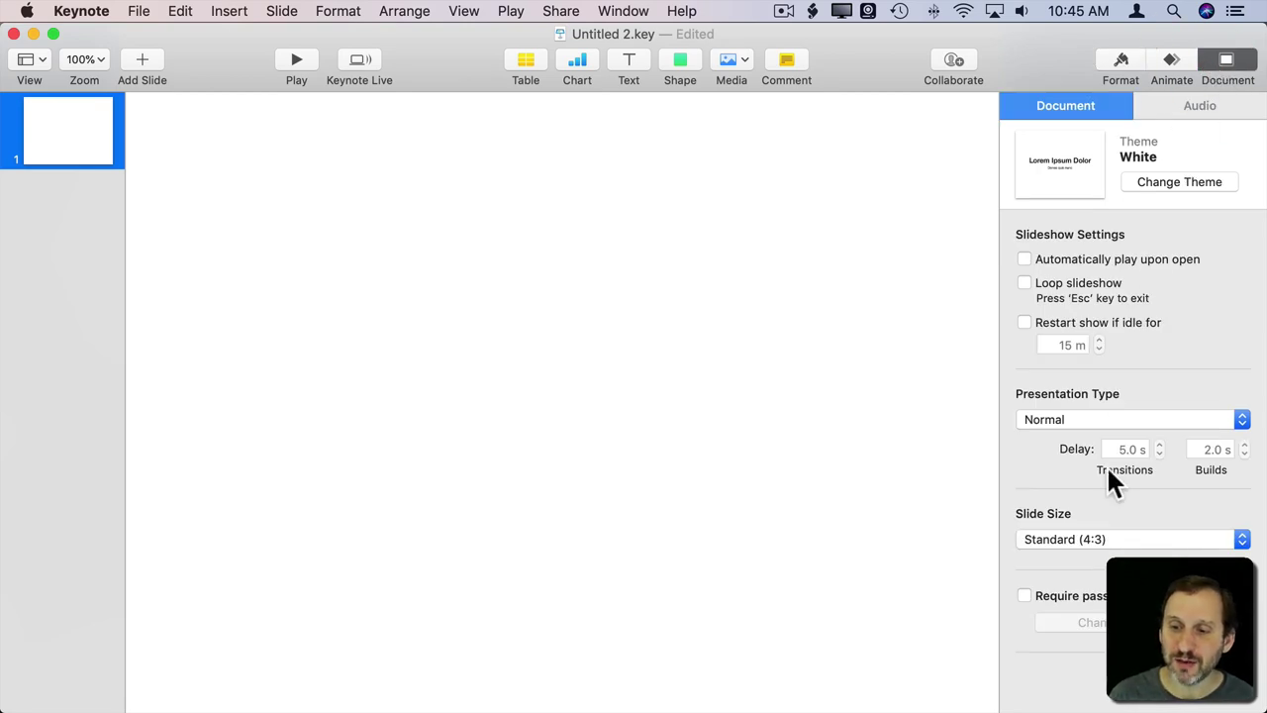
click(1080, 540)
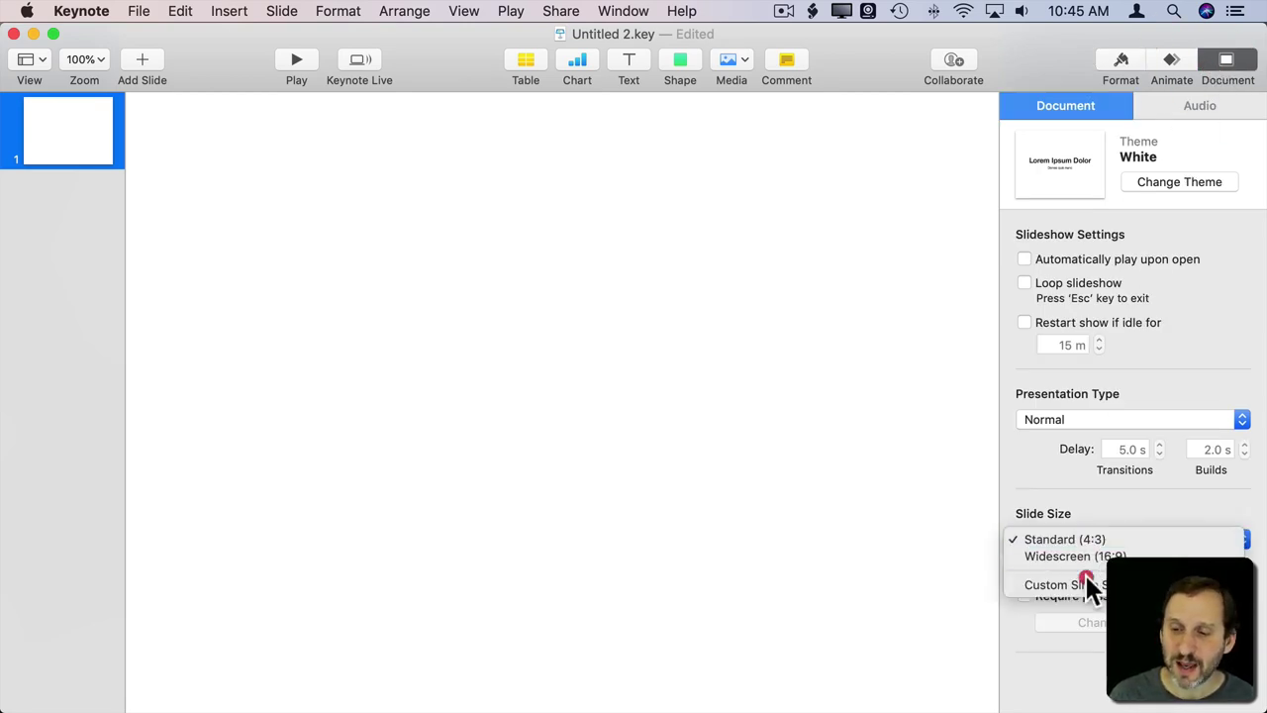
click(1086, 585)
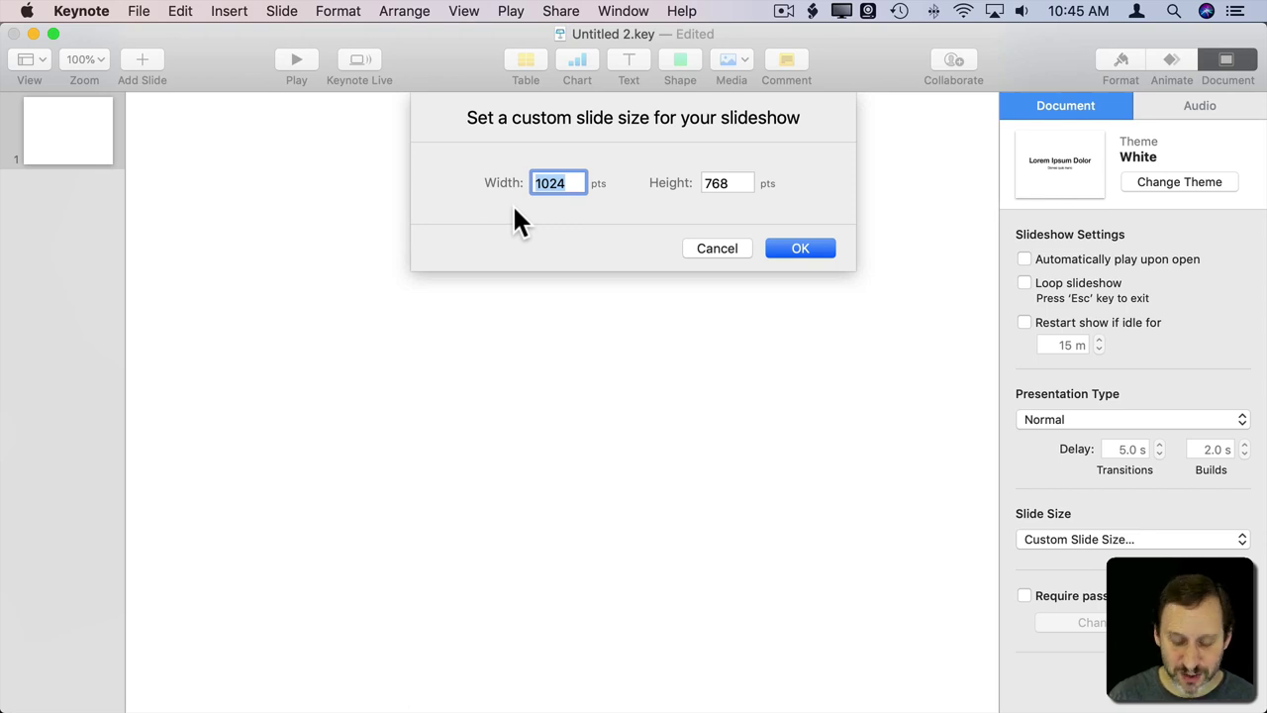
Calculate the pixel dimensions of a letter page in Spotlight, using 8.5*300 and 11*300
key(super+space)
text(8.5)
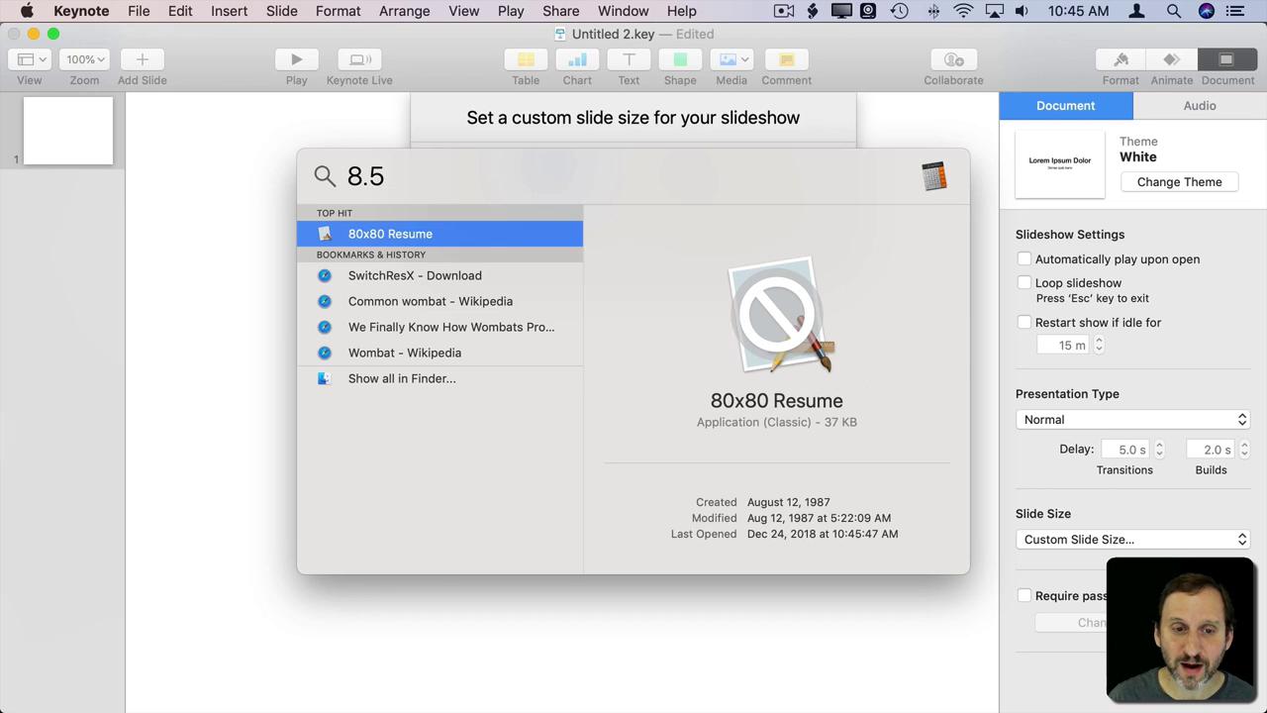
text(*)
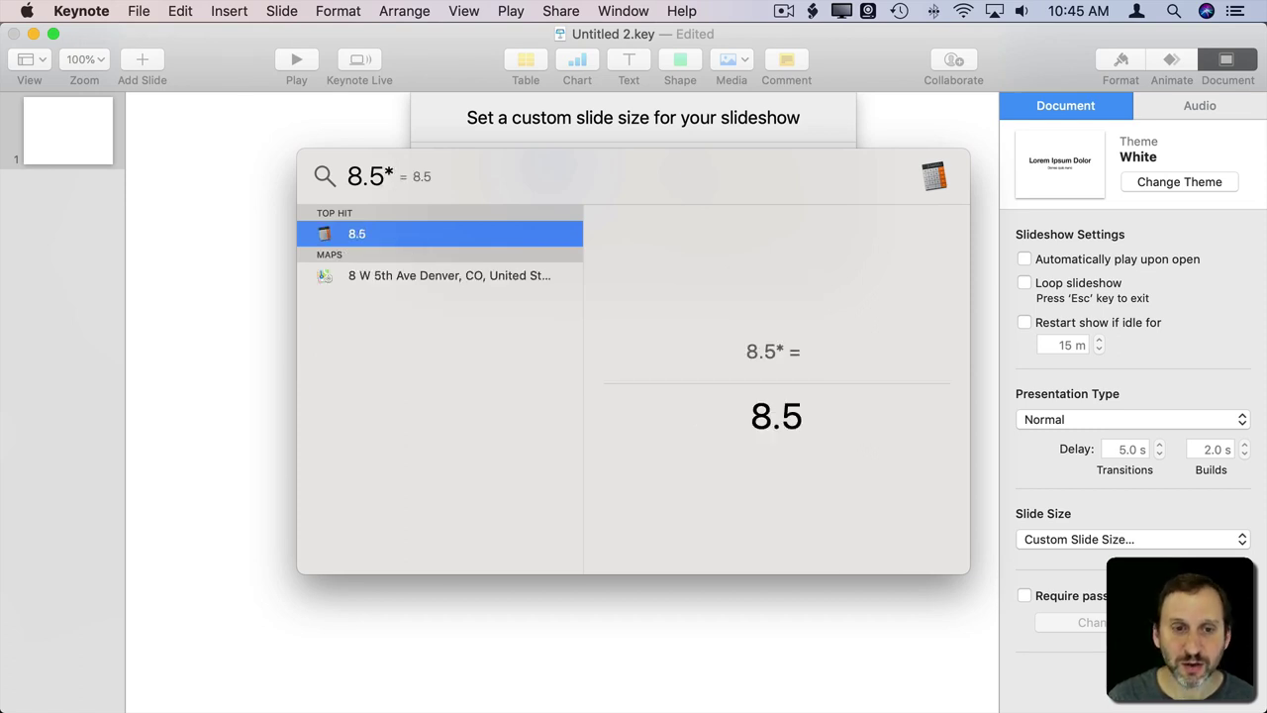
text(300)
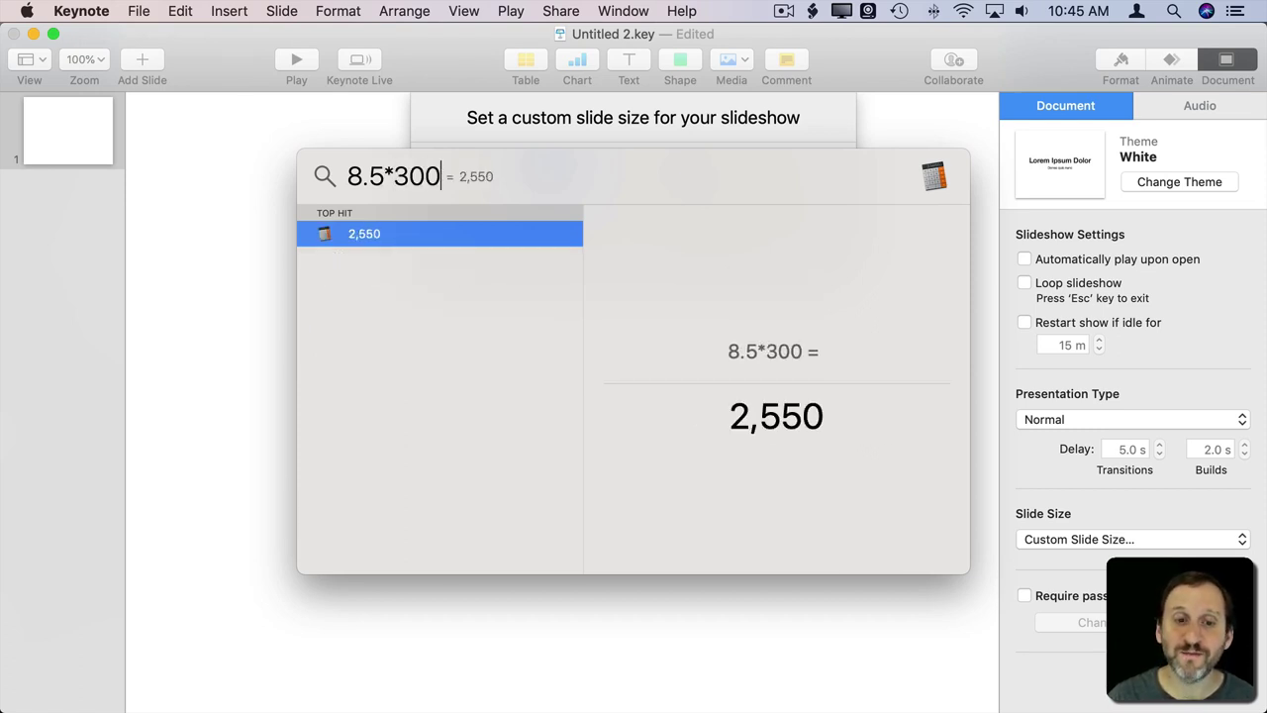
key(Left)
key(Left)
key(Left)
key(Left)
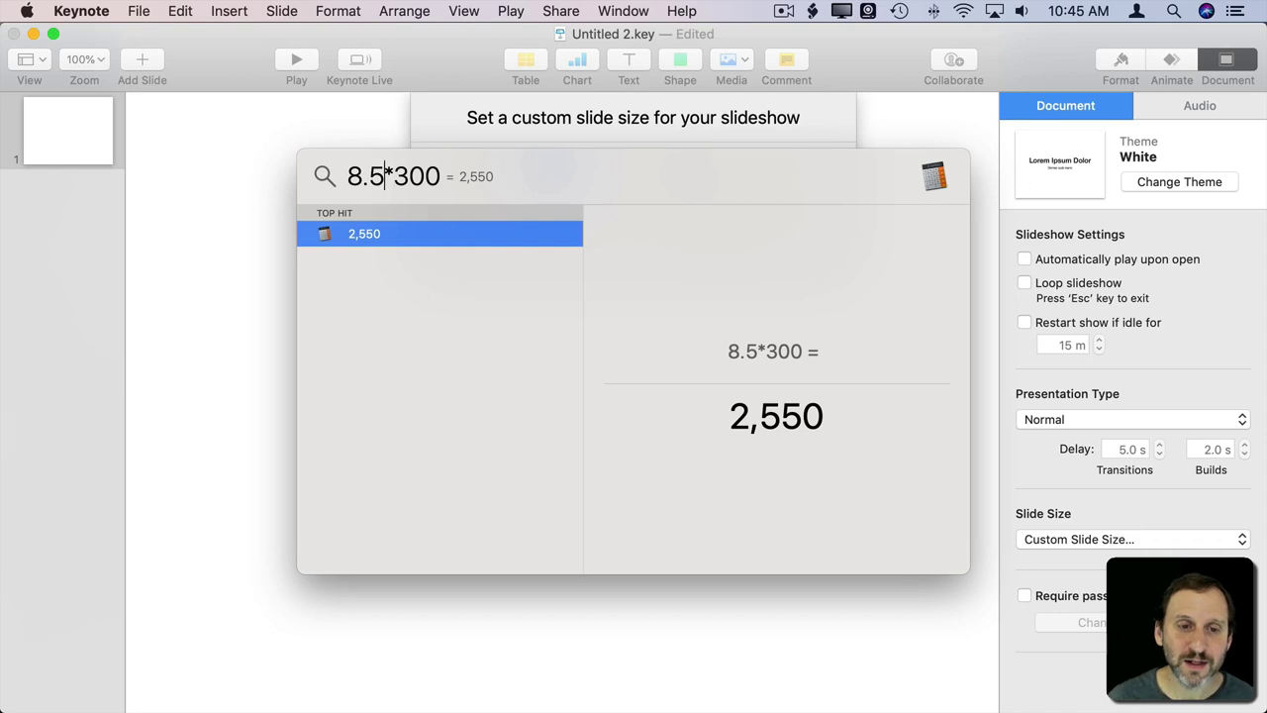
key(BackSpace)
key(BackSpace)
key(BackSpace)
text(11)
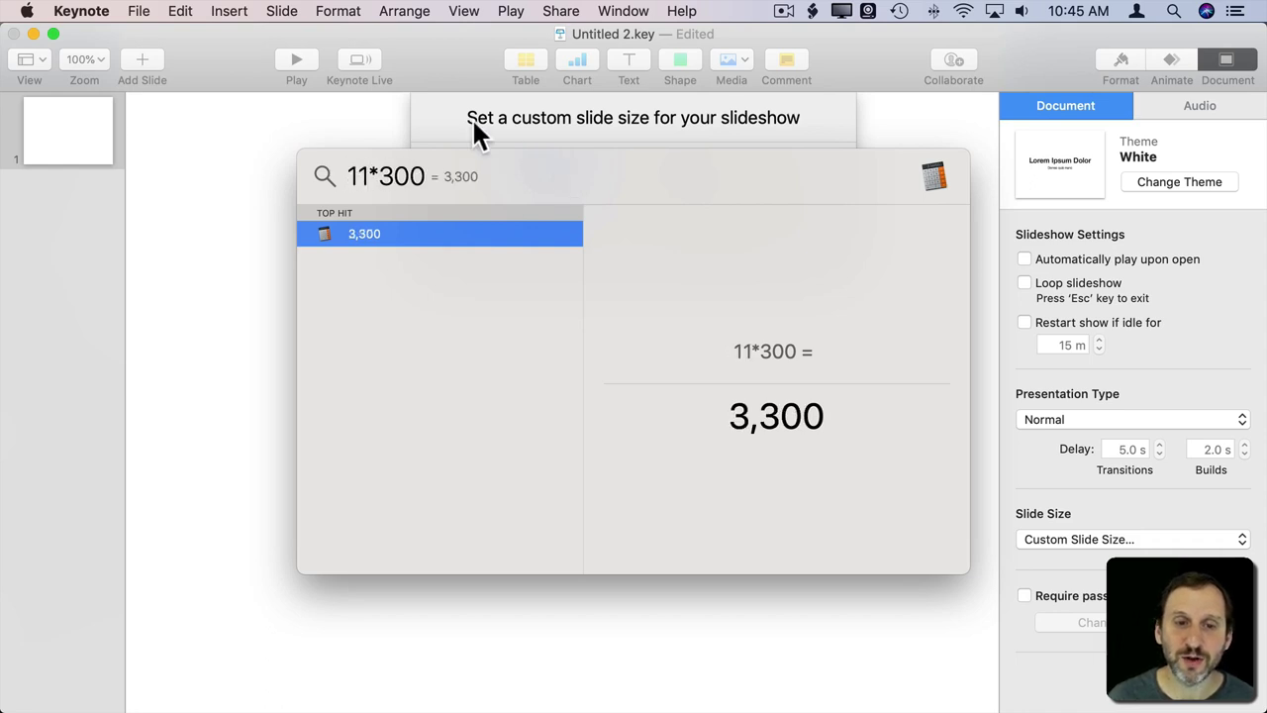
Set the custom slide size to 3300 pts wide and 2550 pts high
click(446, 124)
text(3300)
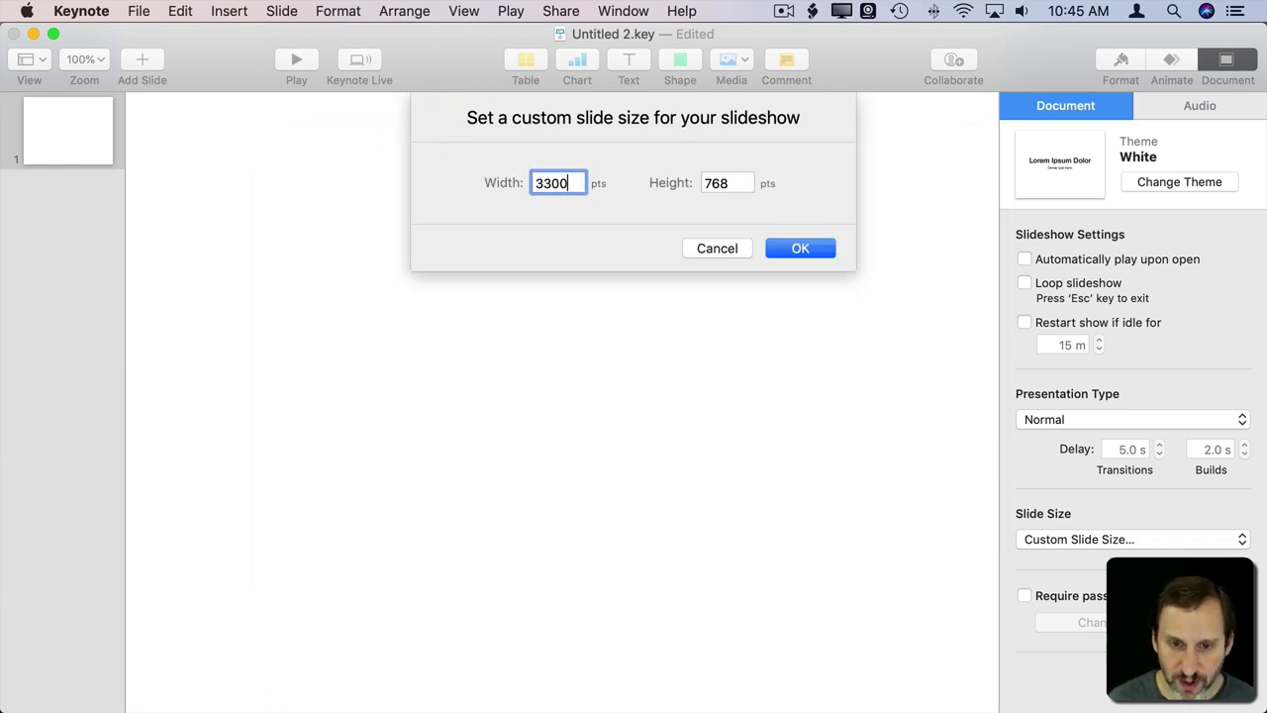
key(Tab)
text(2550)
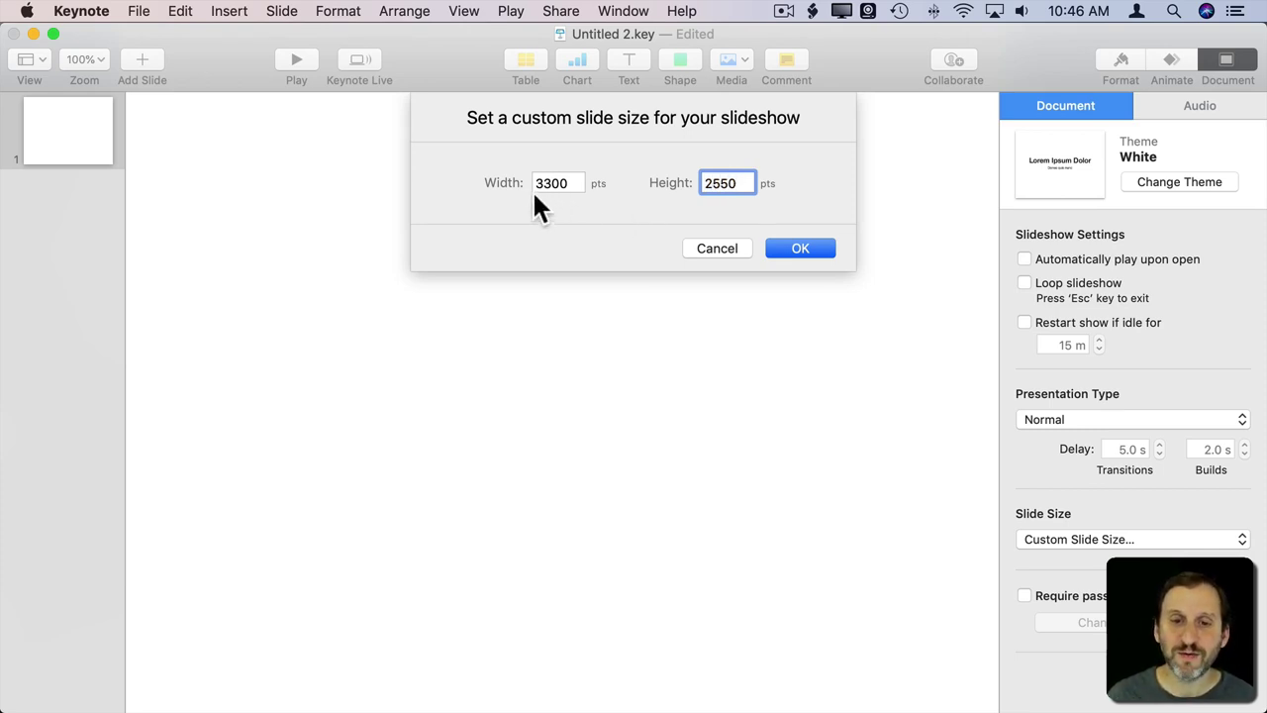
click(819, 249)
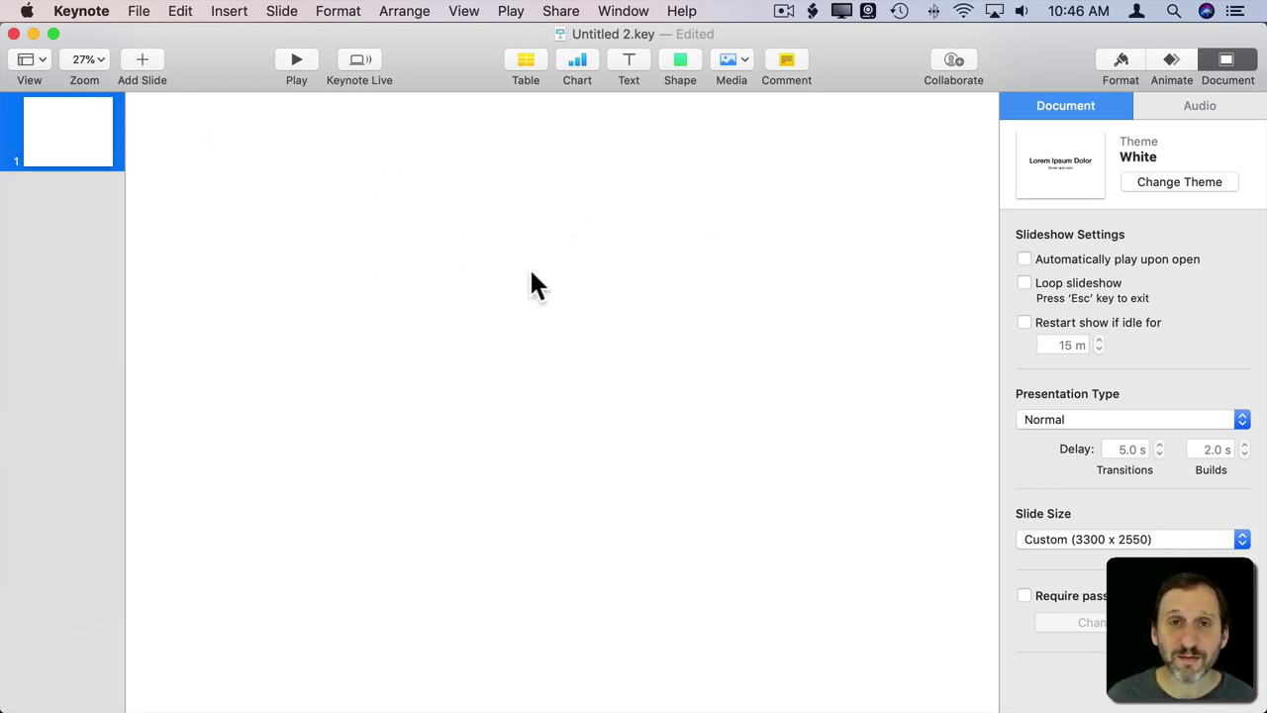
Arrange the presentation and the Photos library side by side in full-screen Split View
drag(147, 43, 380, 27)
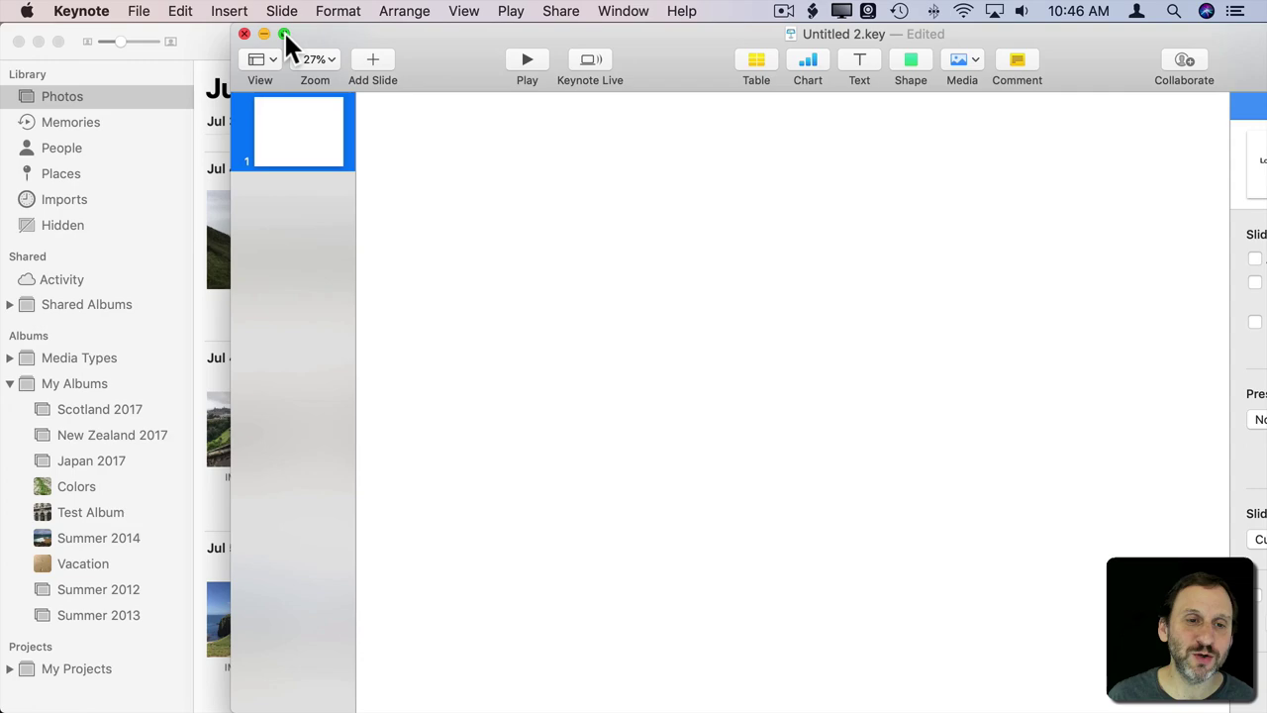
drag(285, 34, 307, 60)
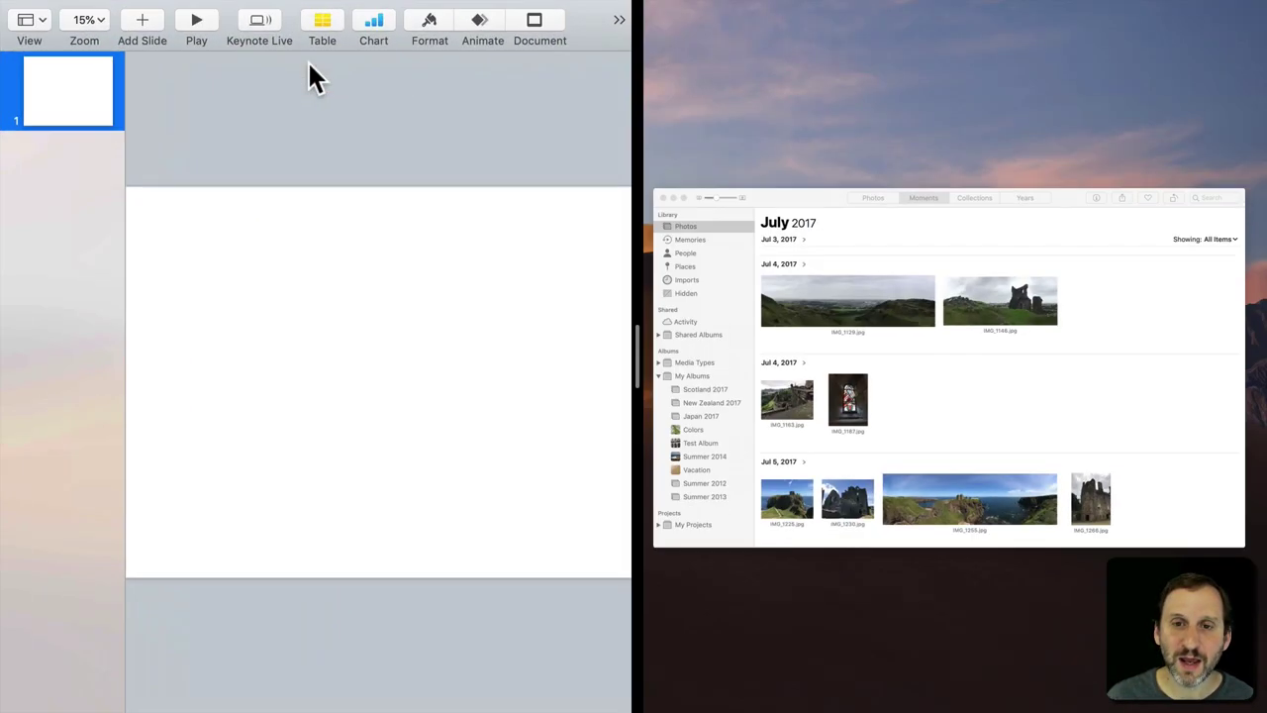
click(938, 263)
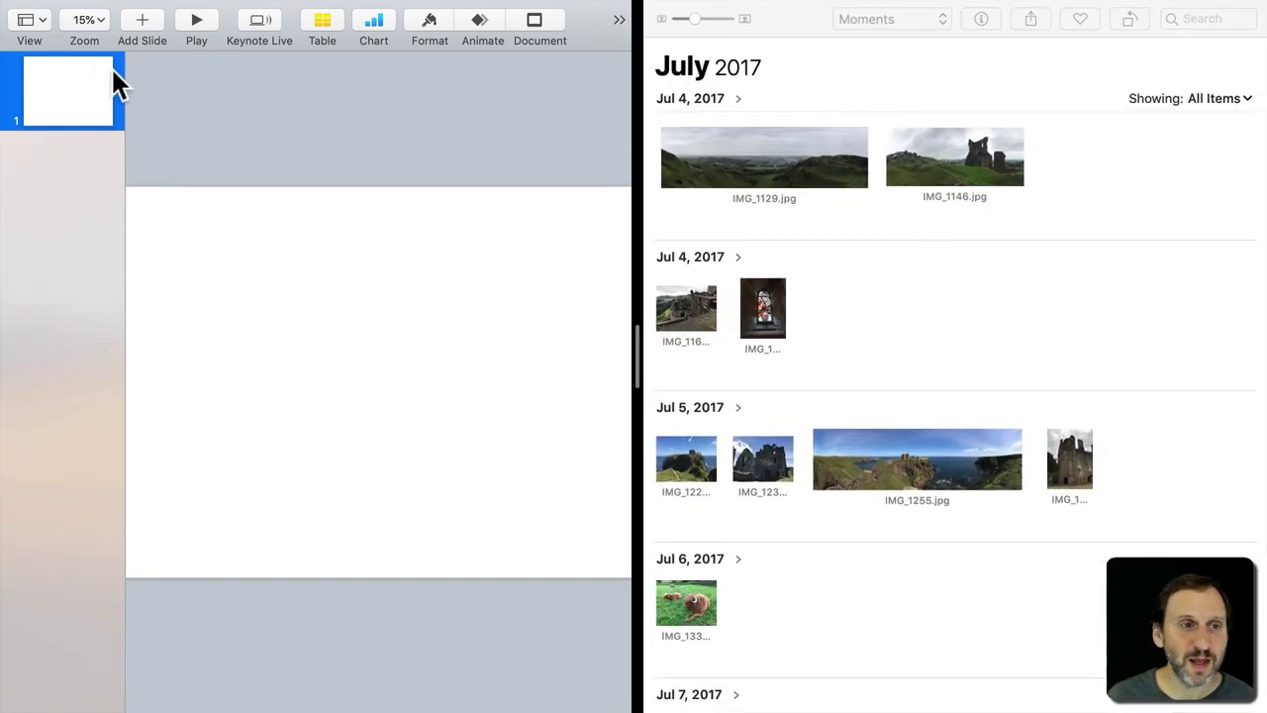
Check that the zoom is Fit Slide and collapse the slide navigator to give the slide more room
click(87, 22)
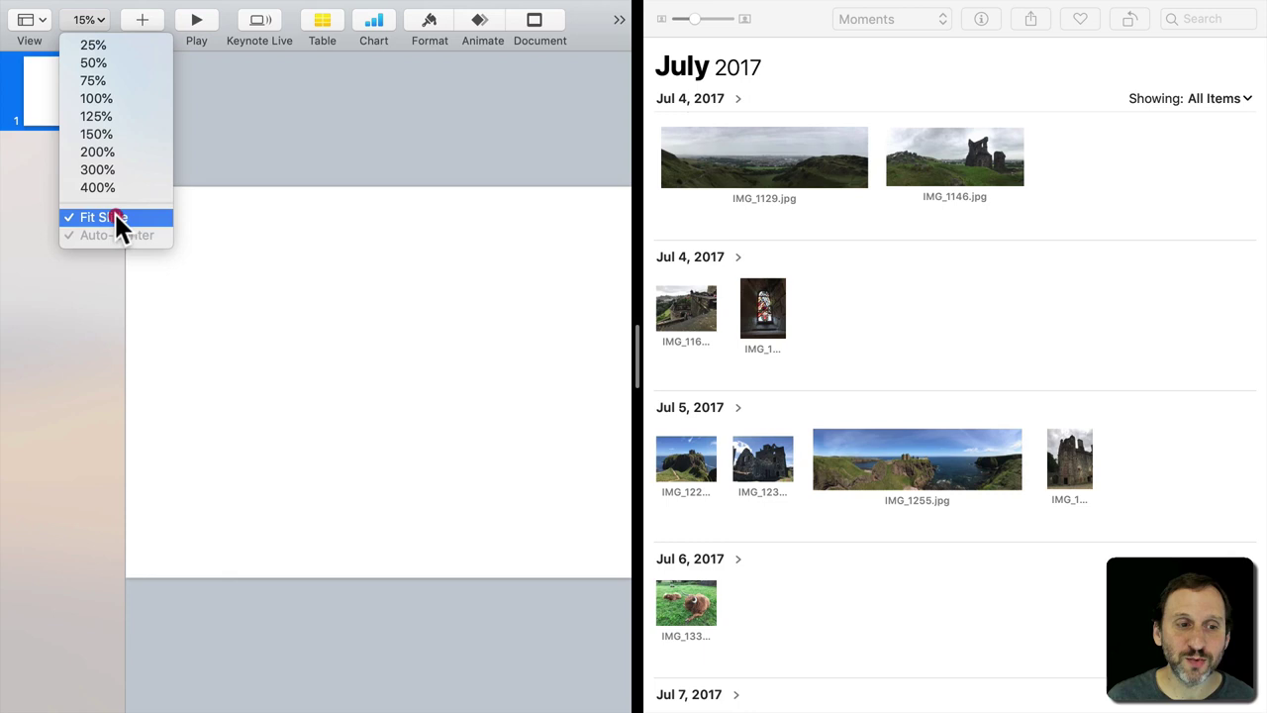
click(388, 170)
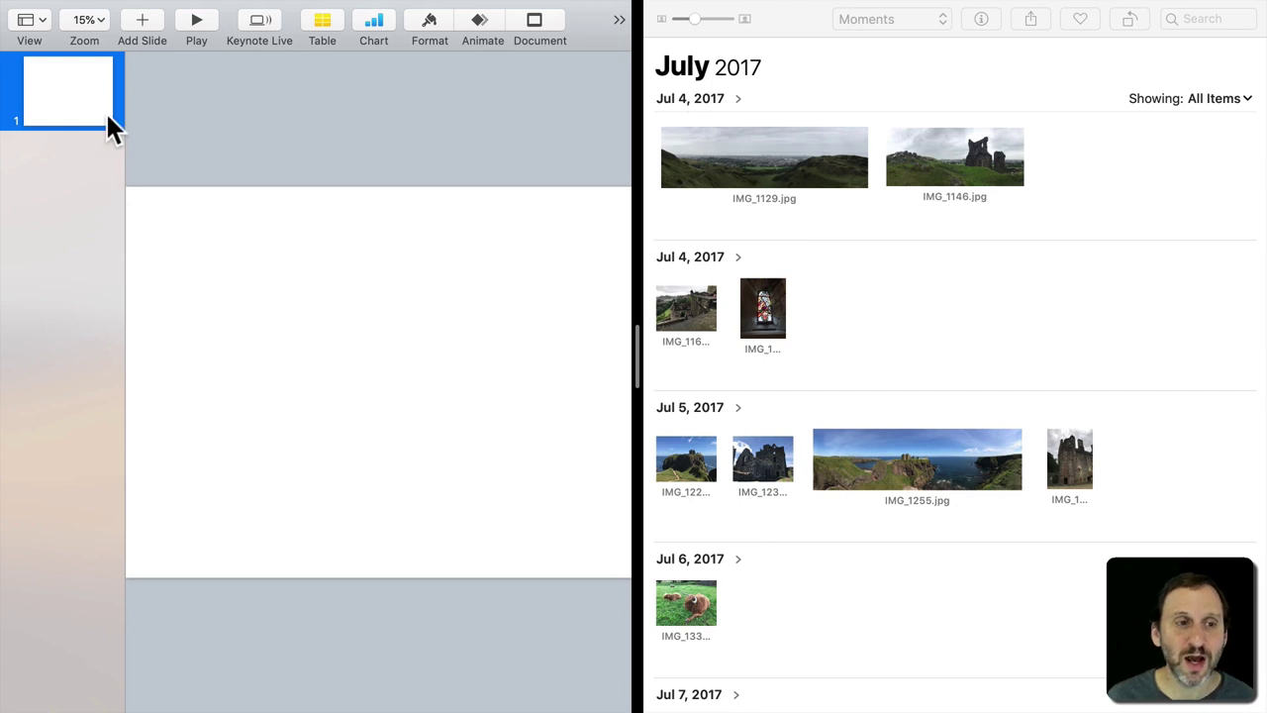
drag(130, 149, 48, 147)
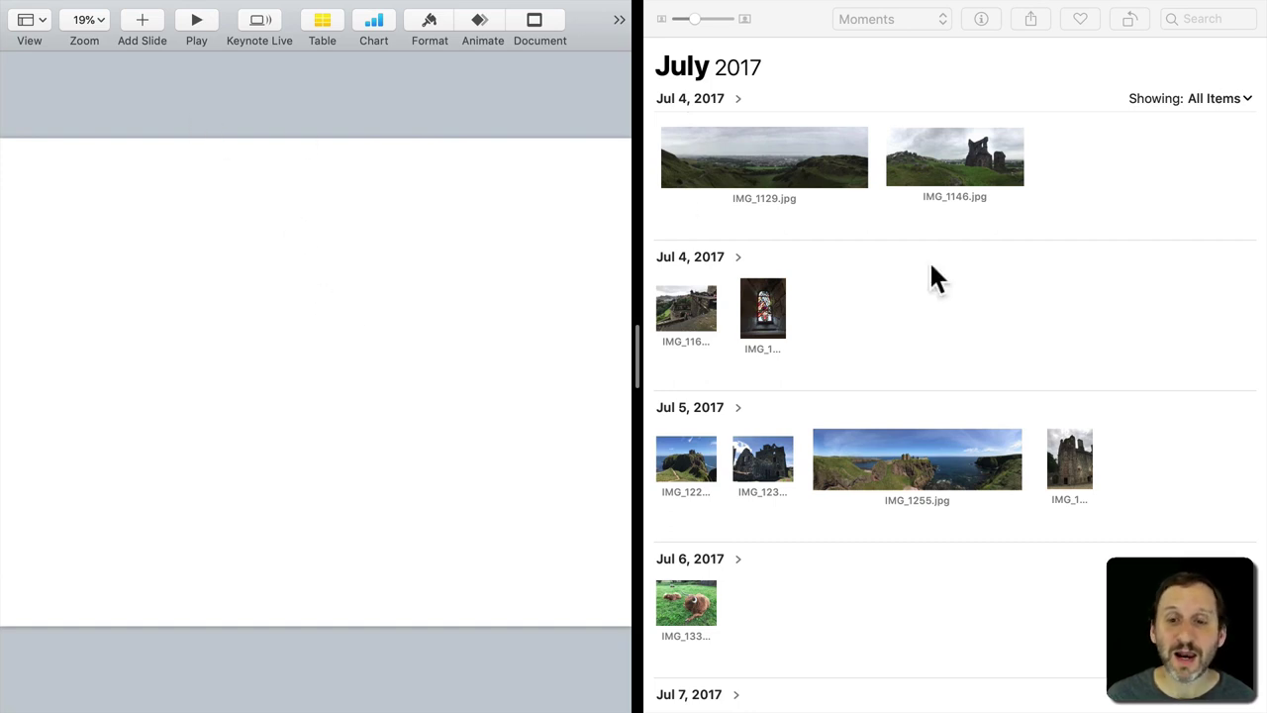
Add the coastal panorama IMG_1255.jpg from Photos across the full width of the slide's bottom edge
drag(934, 460, 334, 530)
click(407, 502)
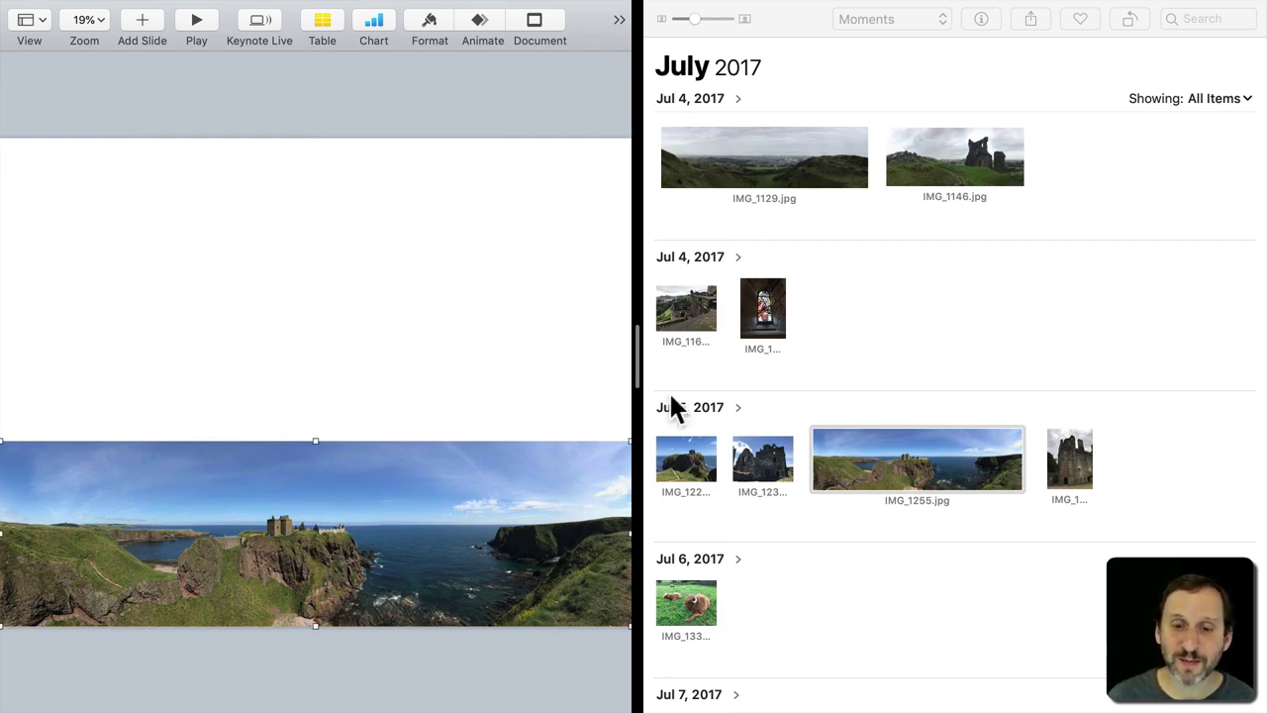
Add the castle ruin photo IMG_1230.jpg and scale it to fit the slide's upper-right corner, reaching down to the panorama
drag(760, 453, 273, 277)
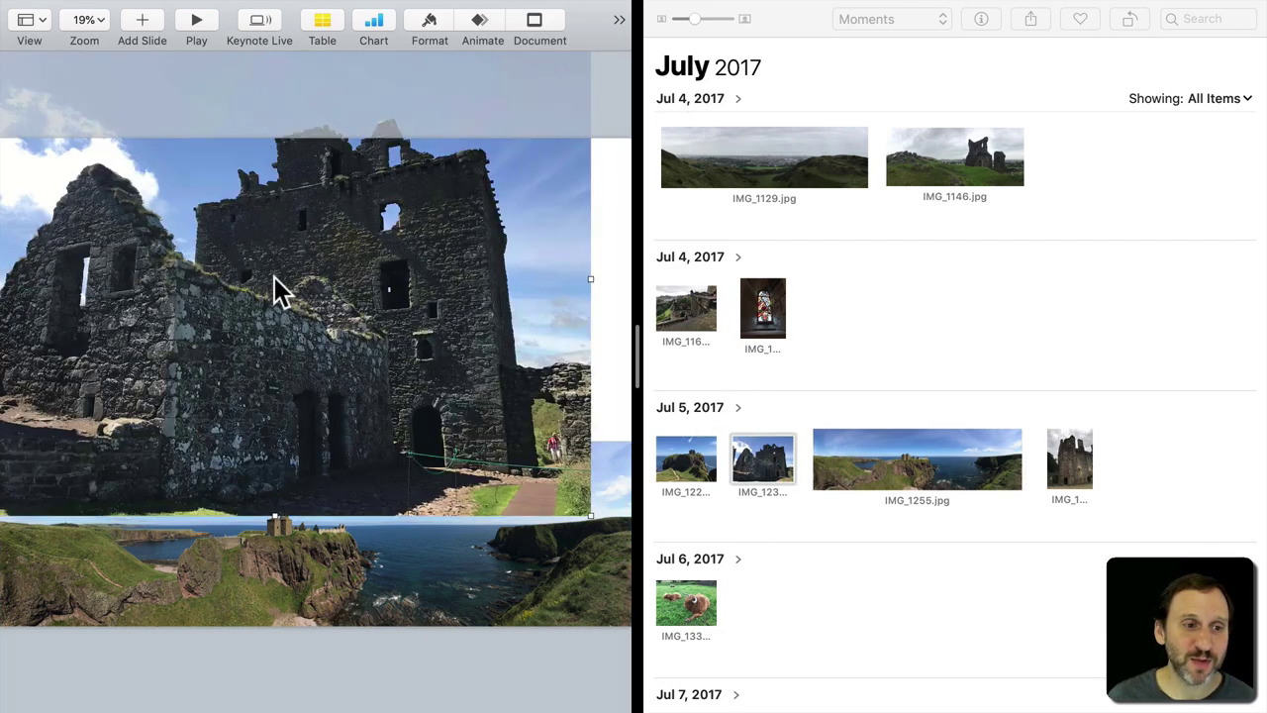
drag(188, 224, 326, 340)
drag(99, 160, 399, 392)
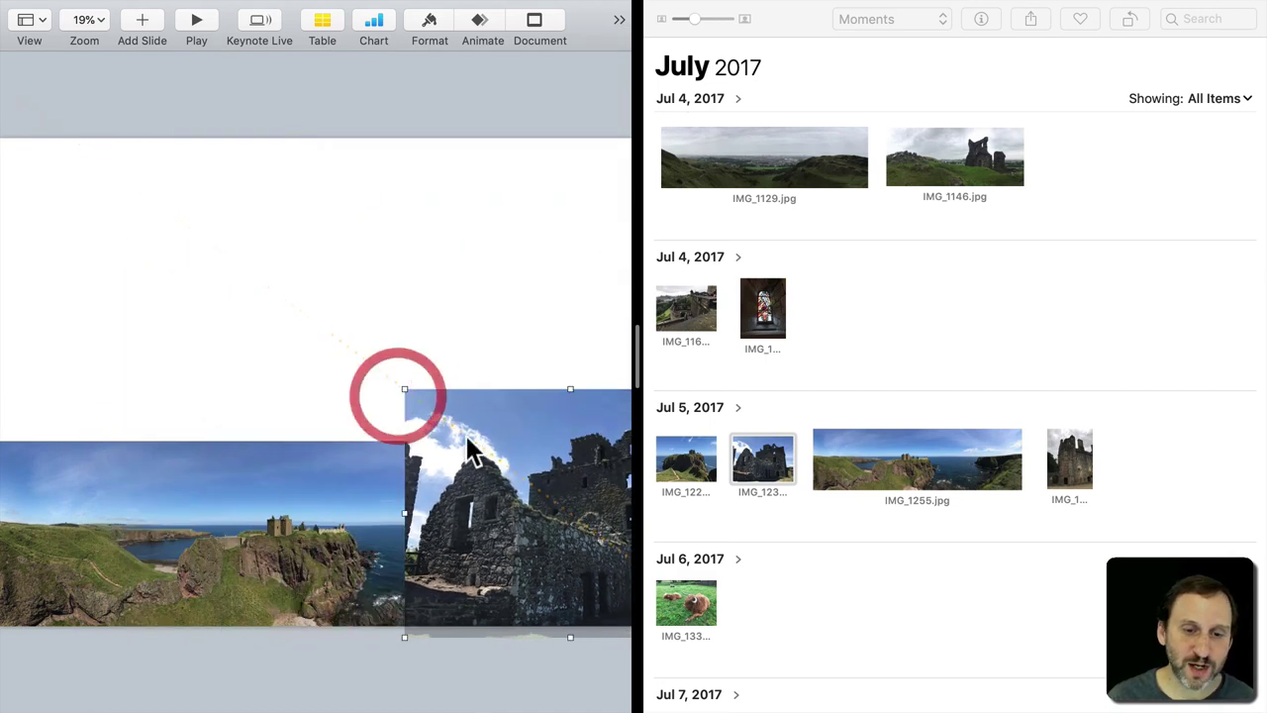
drag(475, 451, 379, 190)
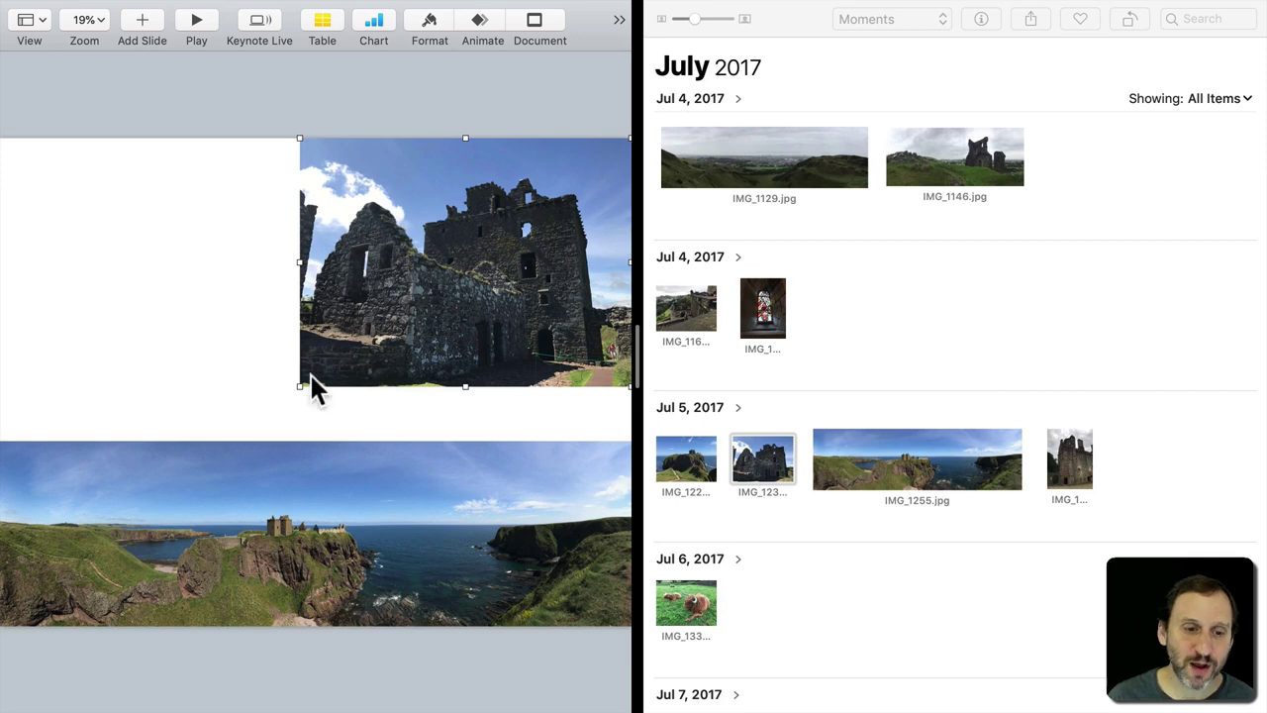
drag(297, 388, 194, 408)
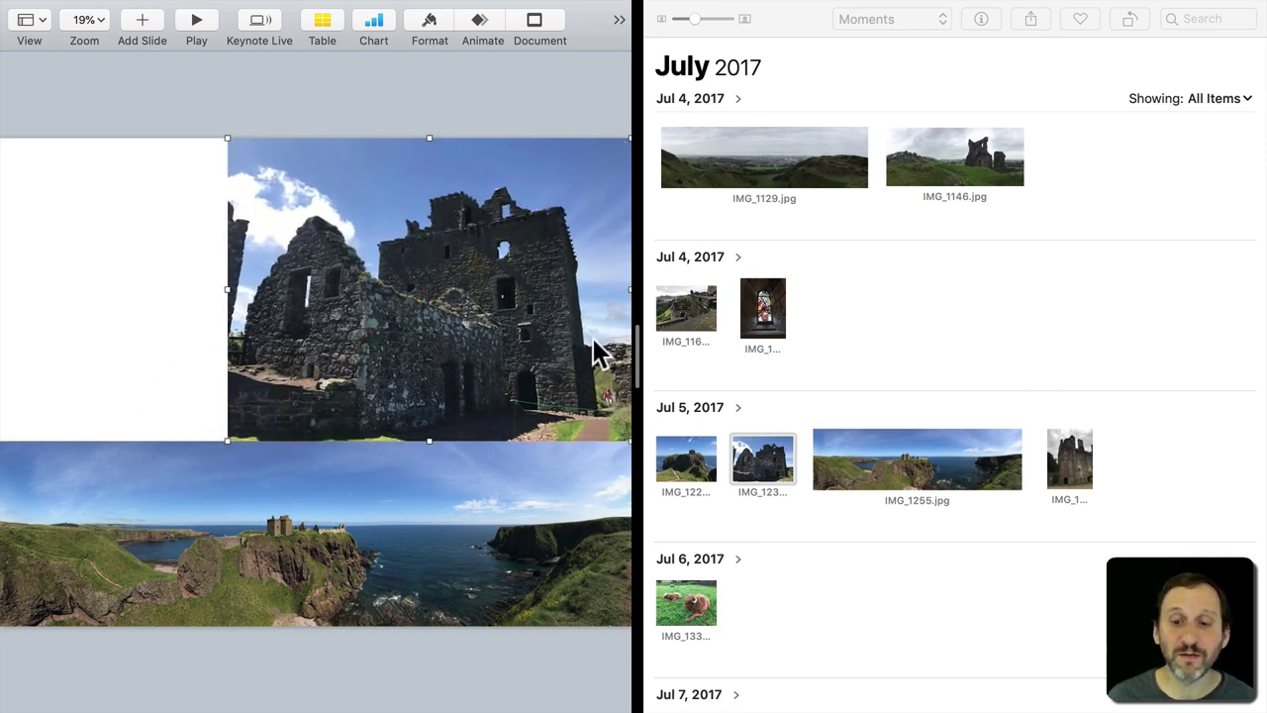
Add the church photo IMG_1419 from the Cairngorms National Park moment and scale it to cover the empty upper-left area of the slide
click(886, 373)
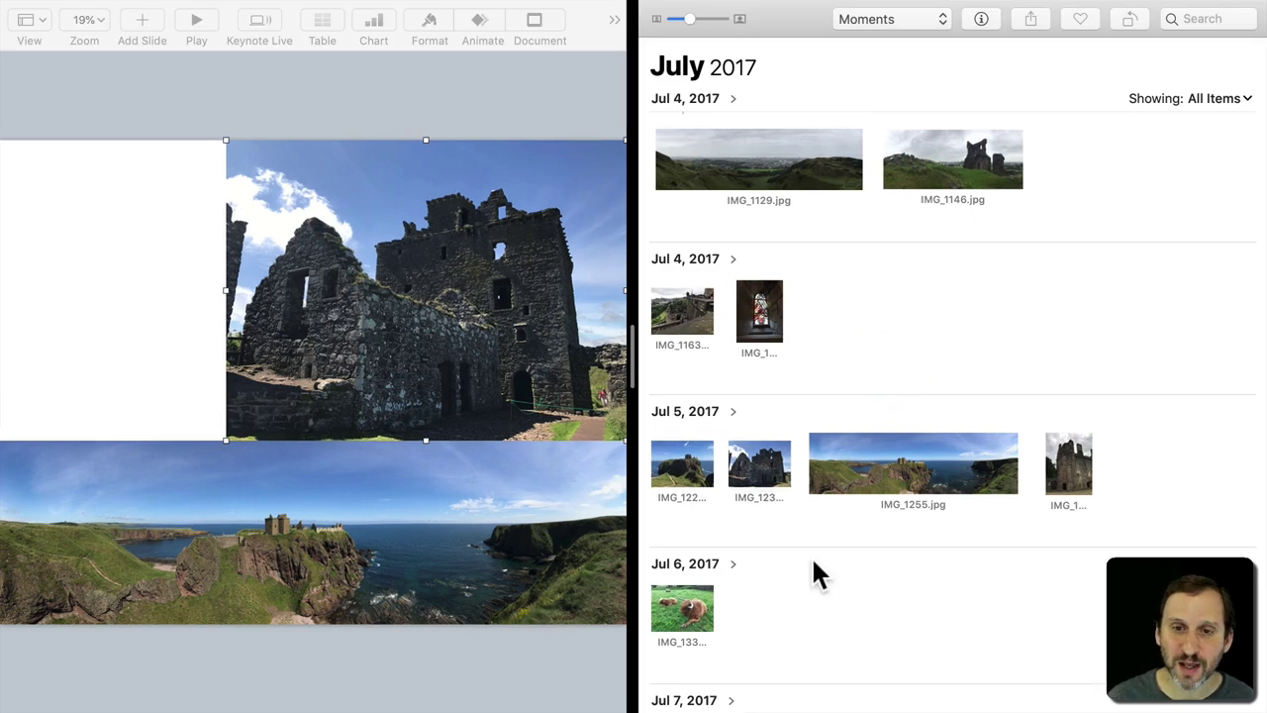
scroll(811, 556, down, 5)
scroll(761, 476, down, 3)
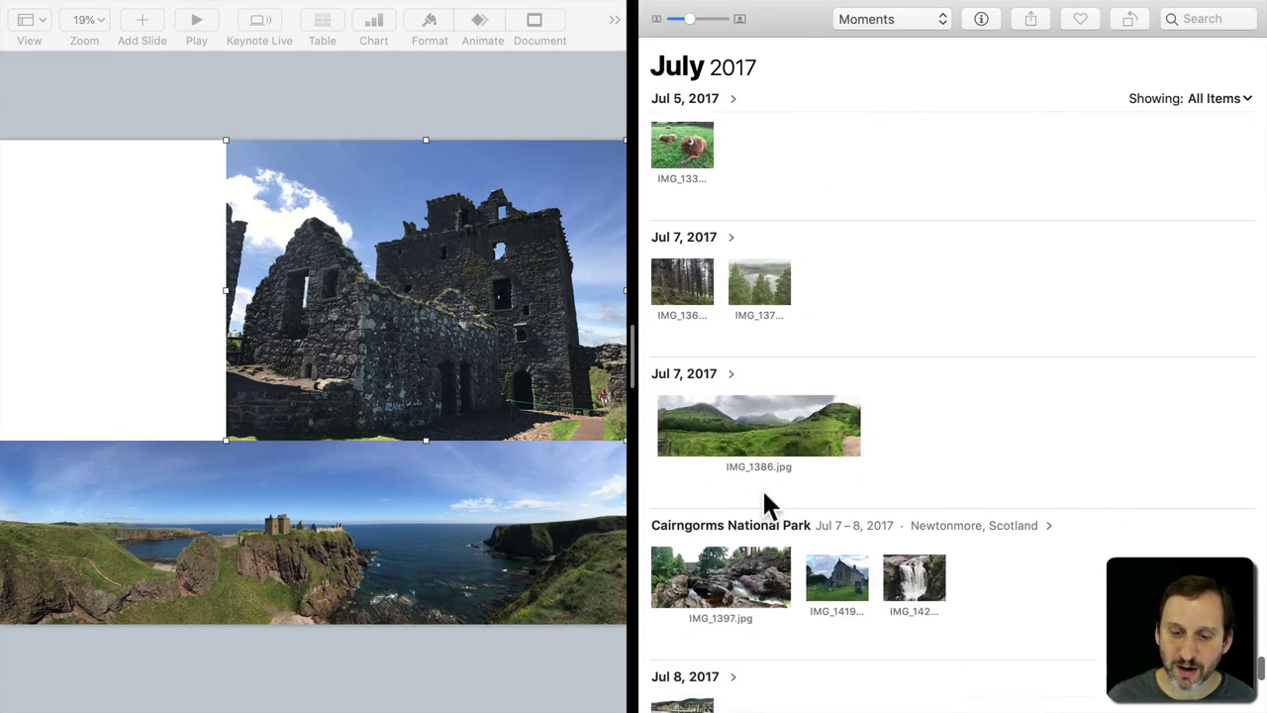
drag(842, 549, 119, 312)
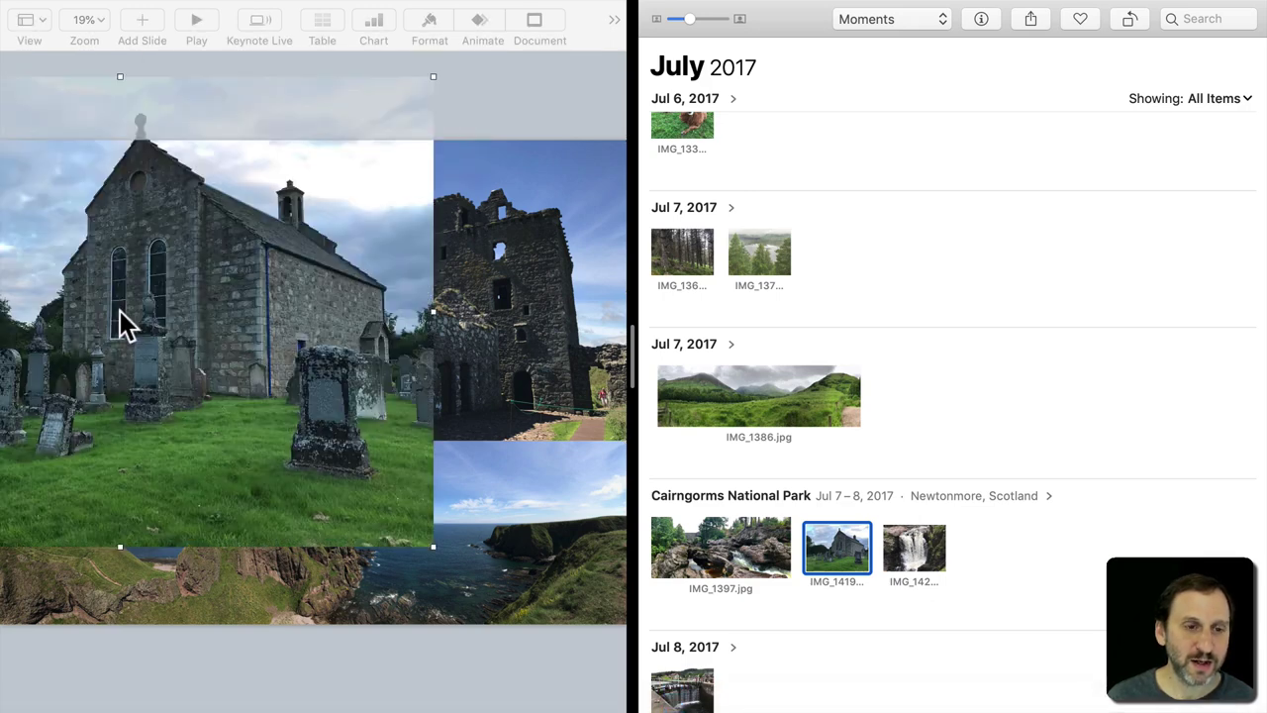
click(391, 113)
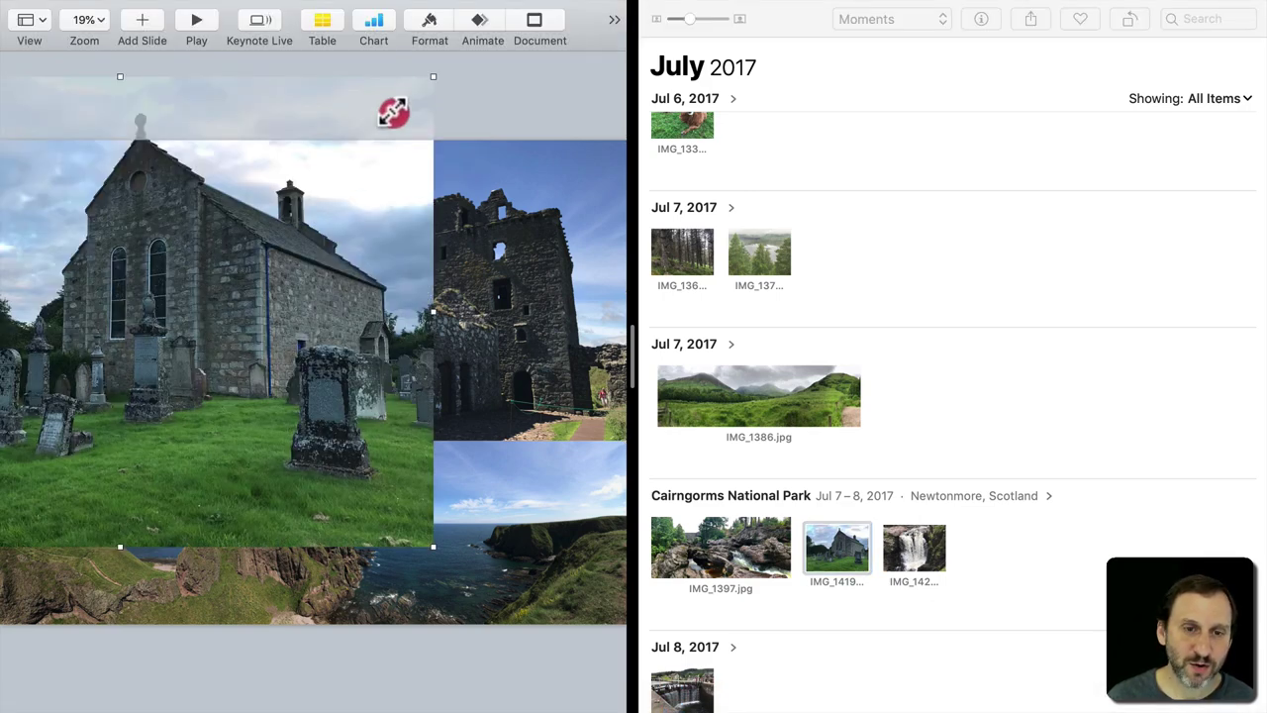
drag(430, 76, 282, 208)
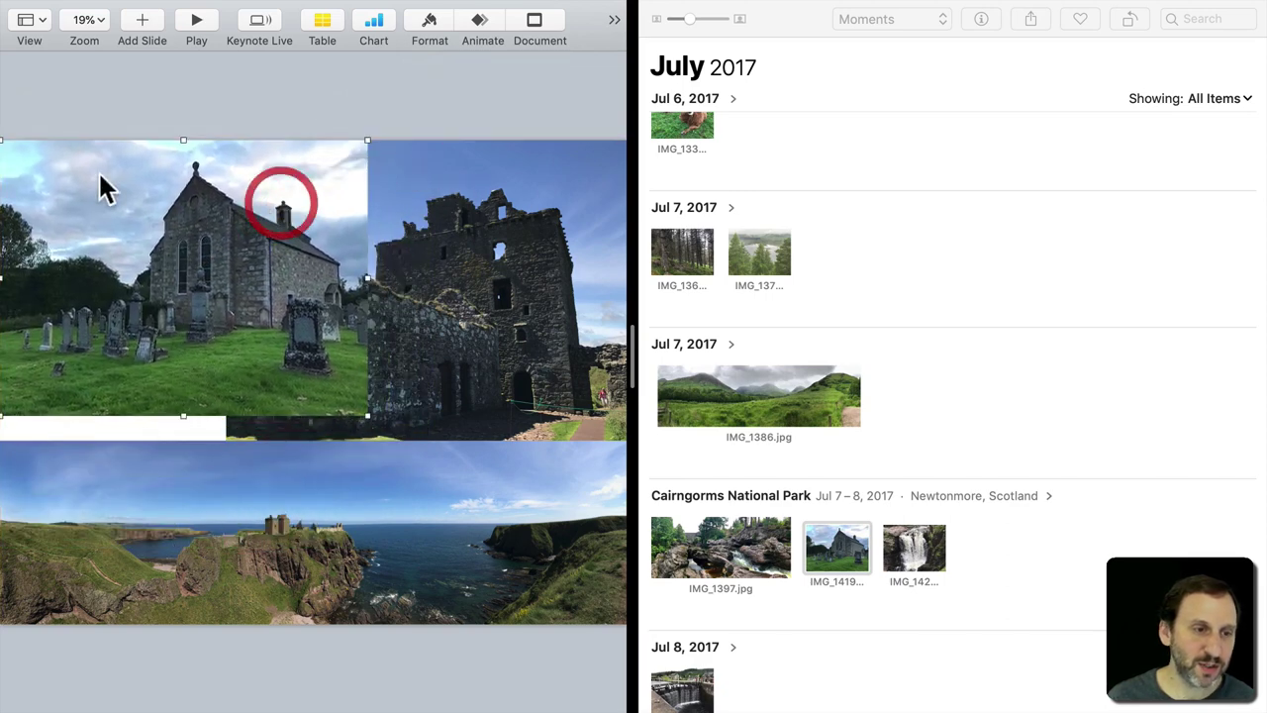
drag(362, 416, 412, 452)
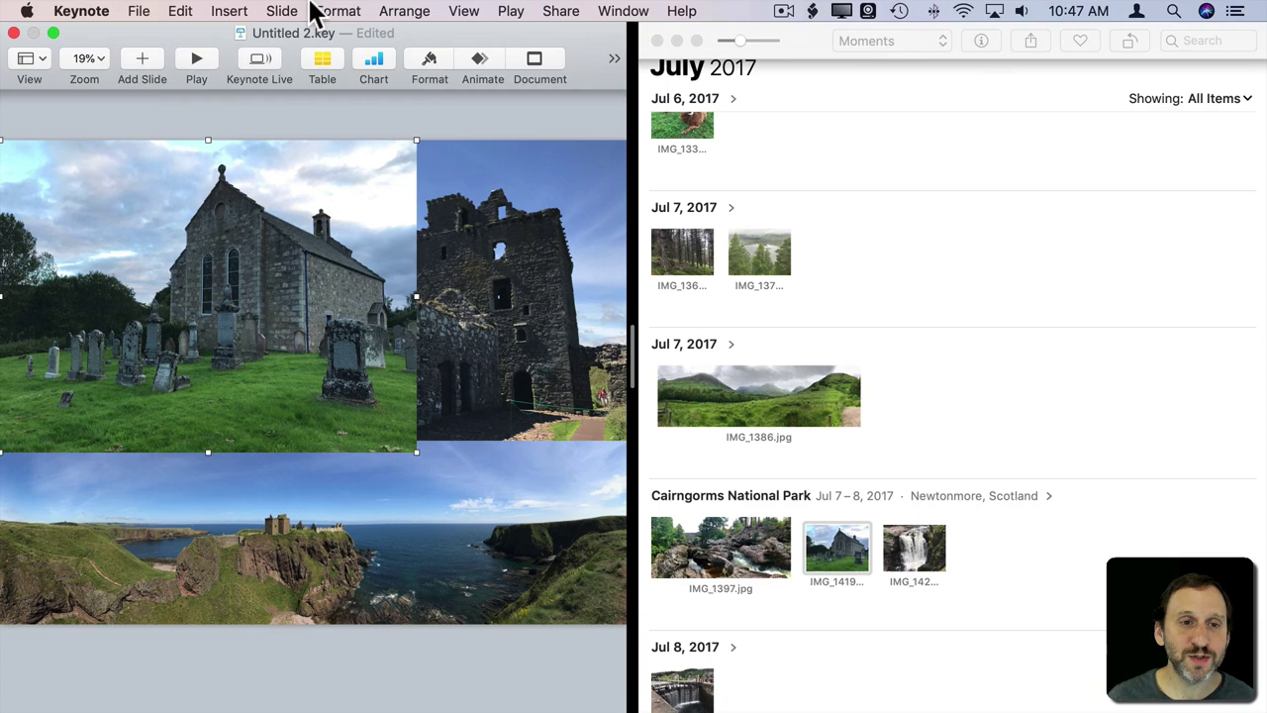
Send the church photo to the back and shift it left to about x -772 pt, y 0 pt, framing the church beside the castle
click(401, 11)
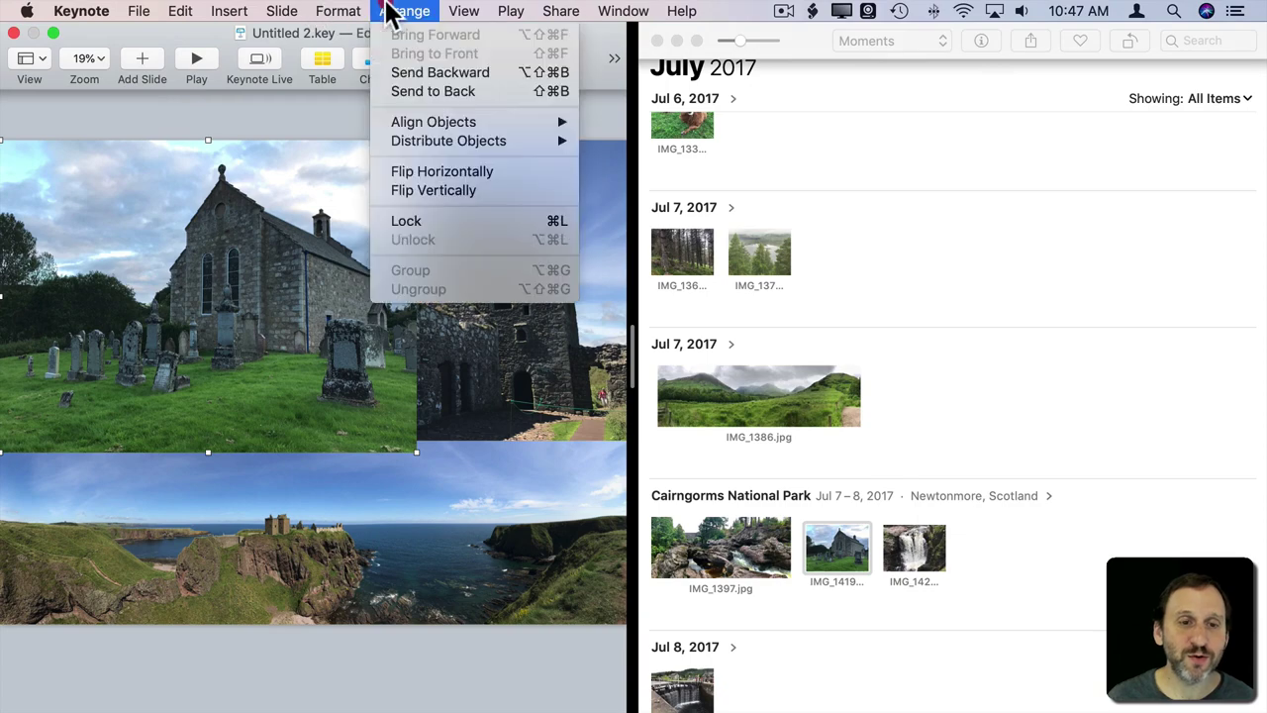
click(413, 91)
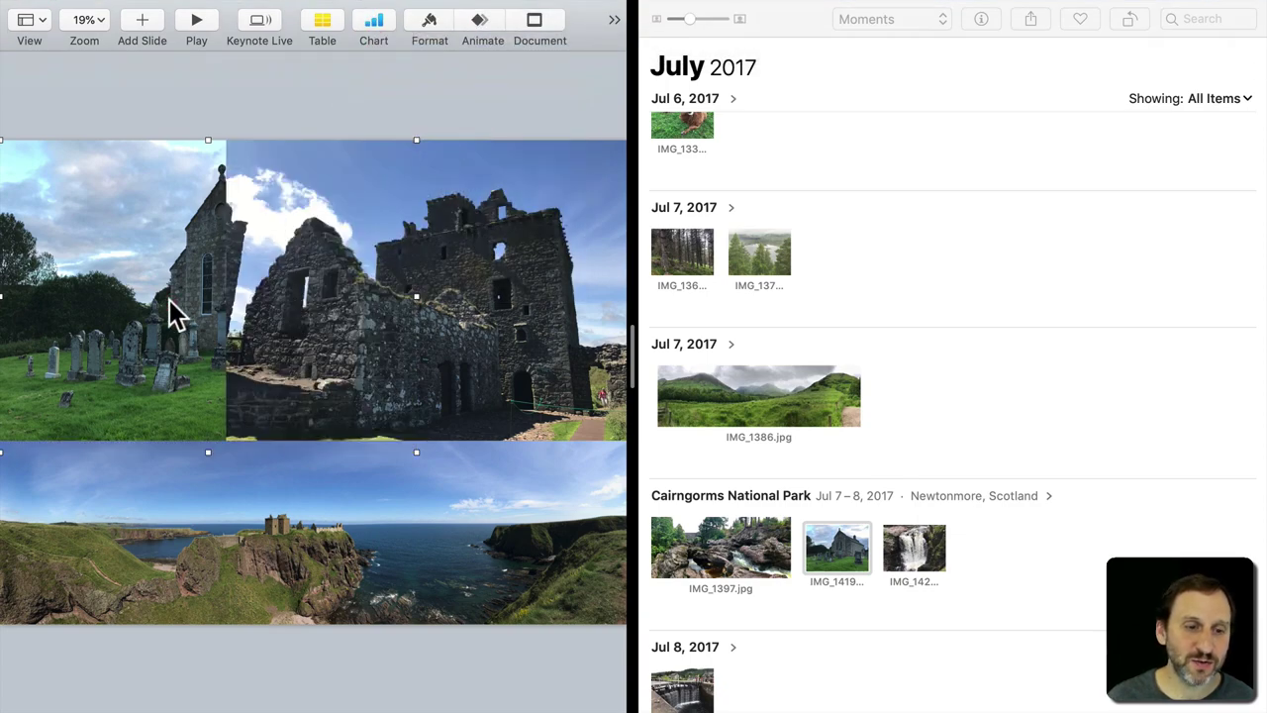
drag(165, 294, 22, 304)
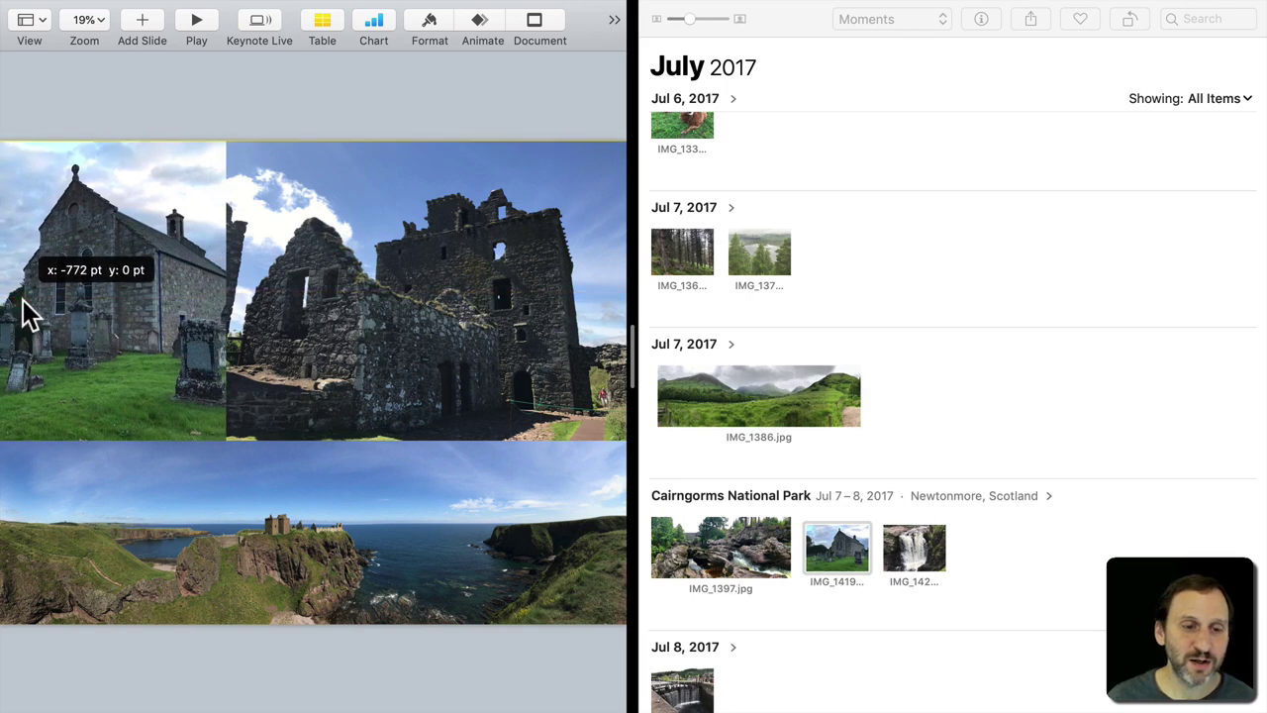
Select the church, castle and panorama photos together and give them a white line border
drag(28, 315, 28, 315)
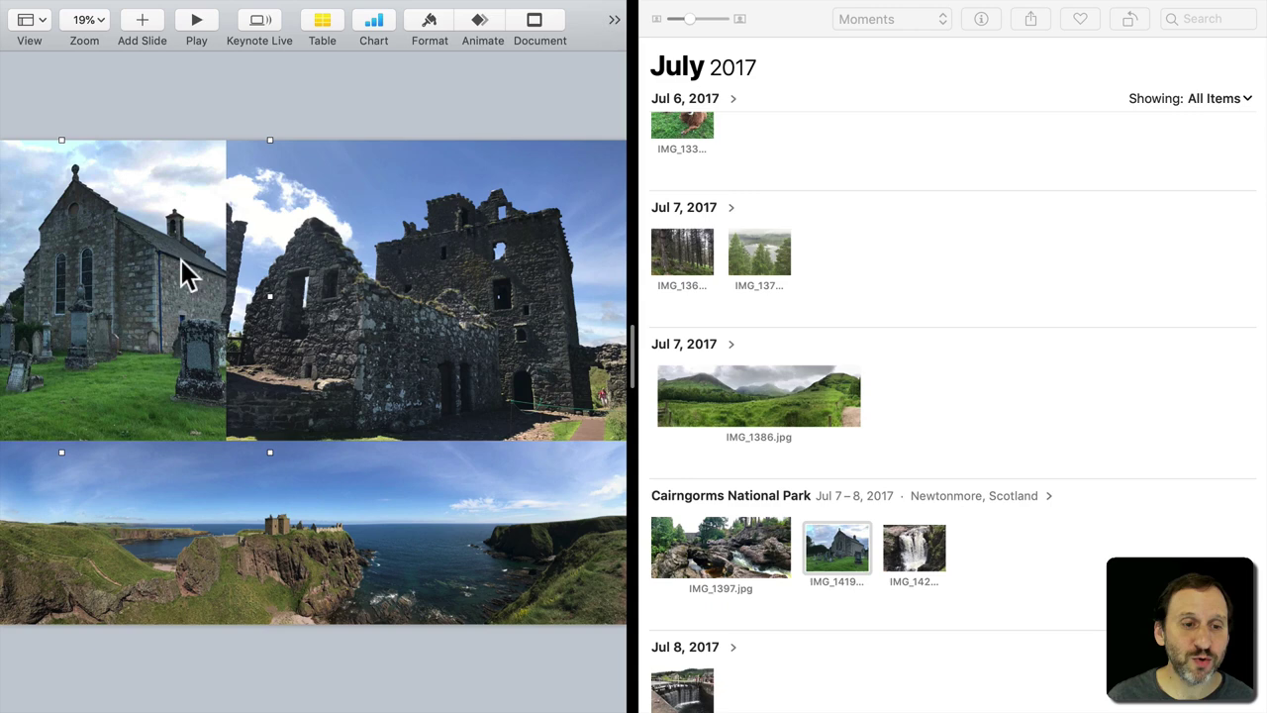
click(385, 273)
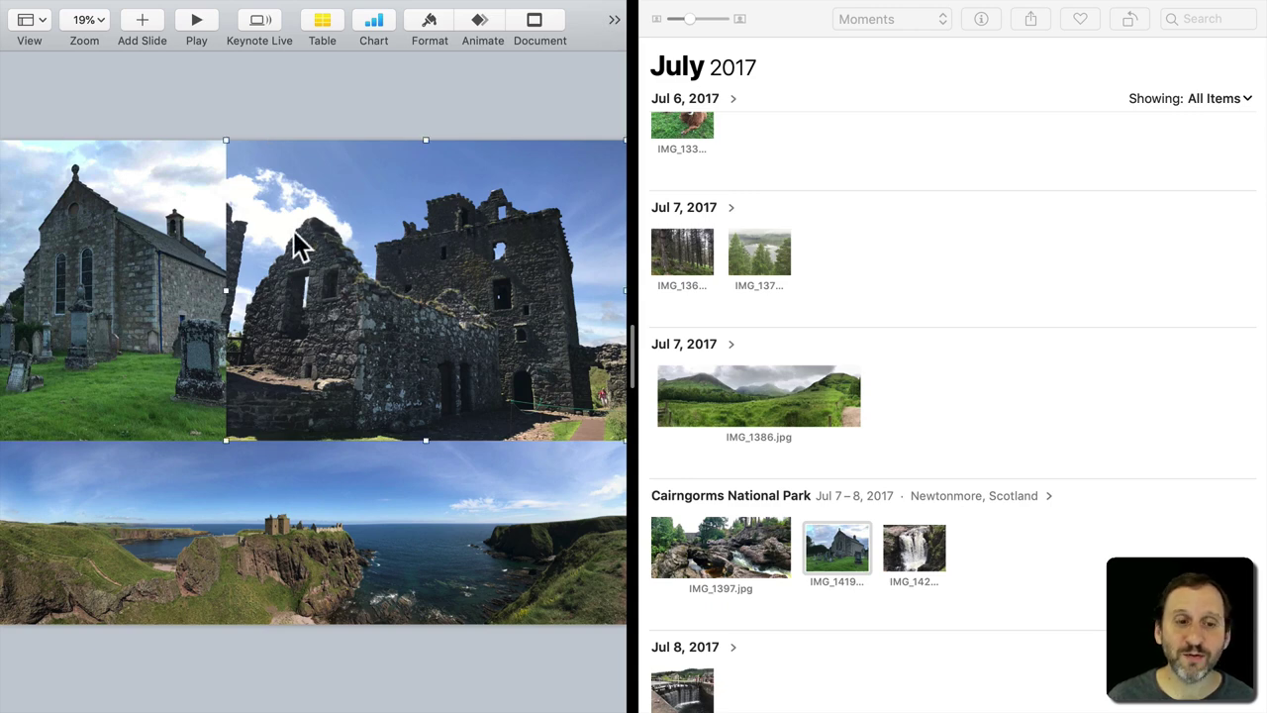
shift+click(166, 534)
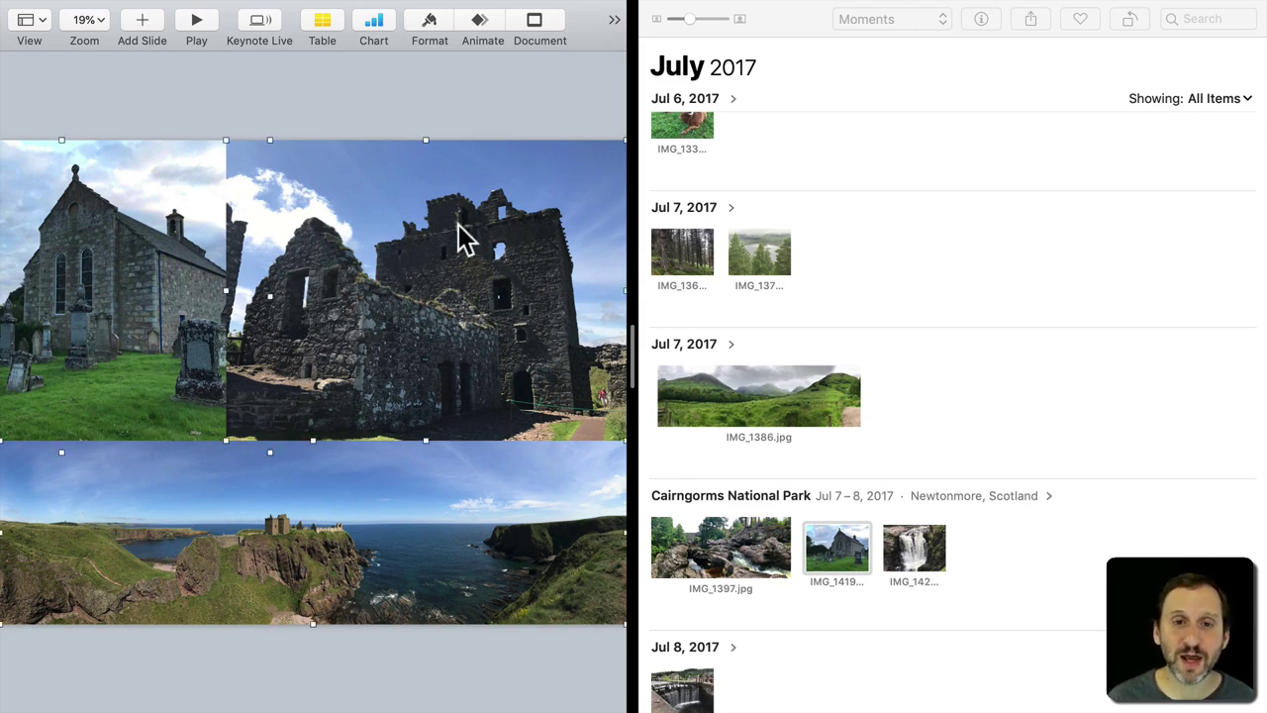
click(430, 22)
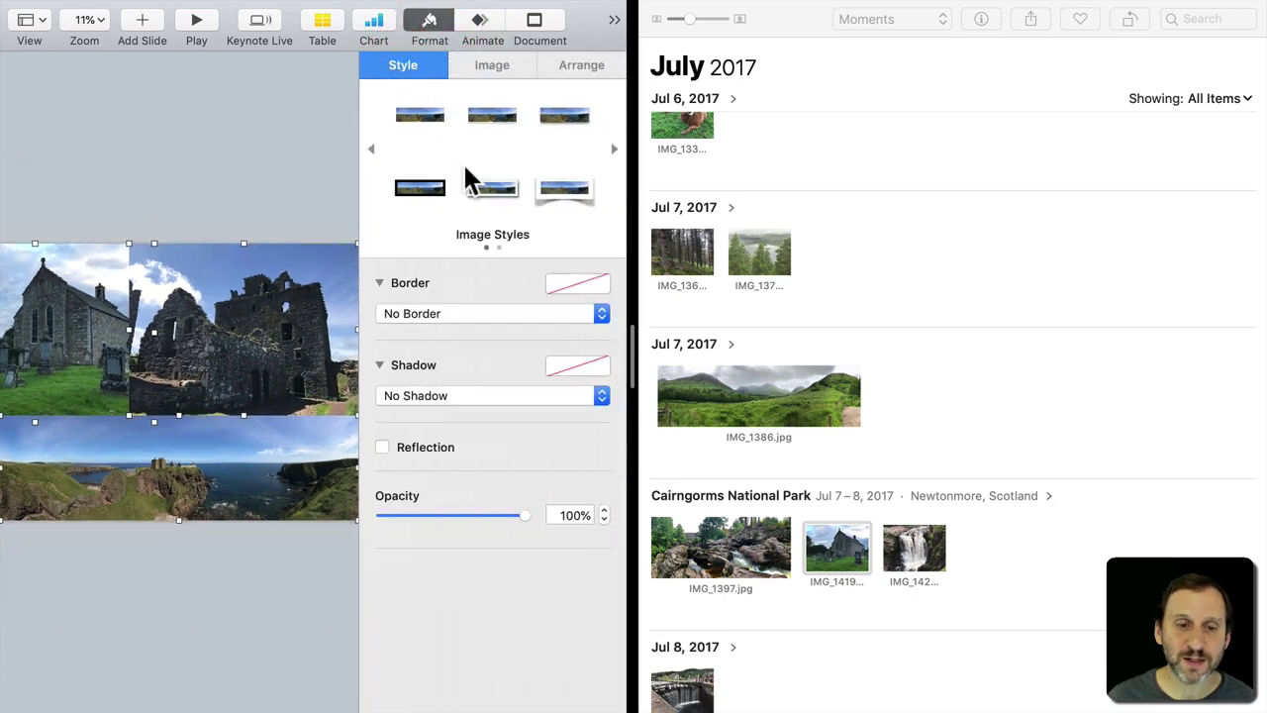
click(436, 315)
click(434, 331)
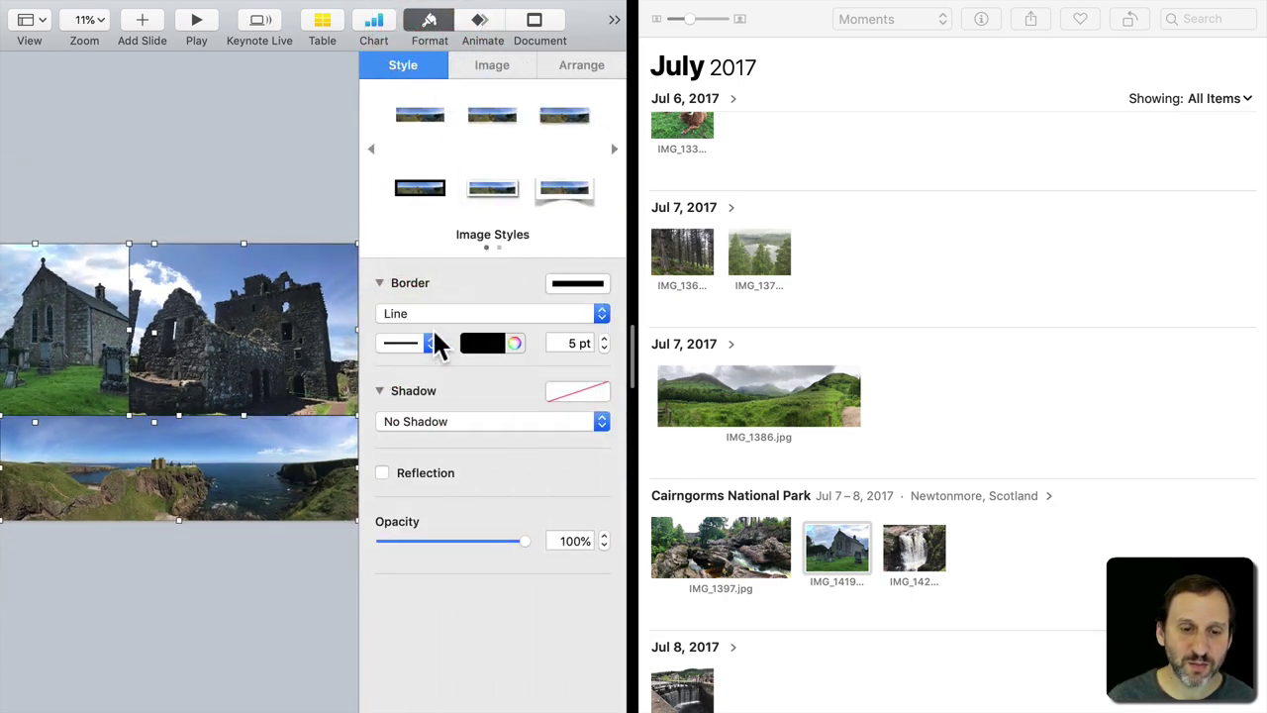
click(490, 346)
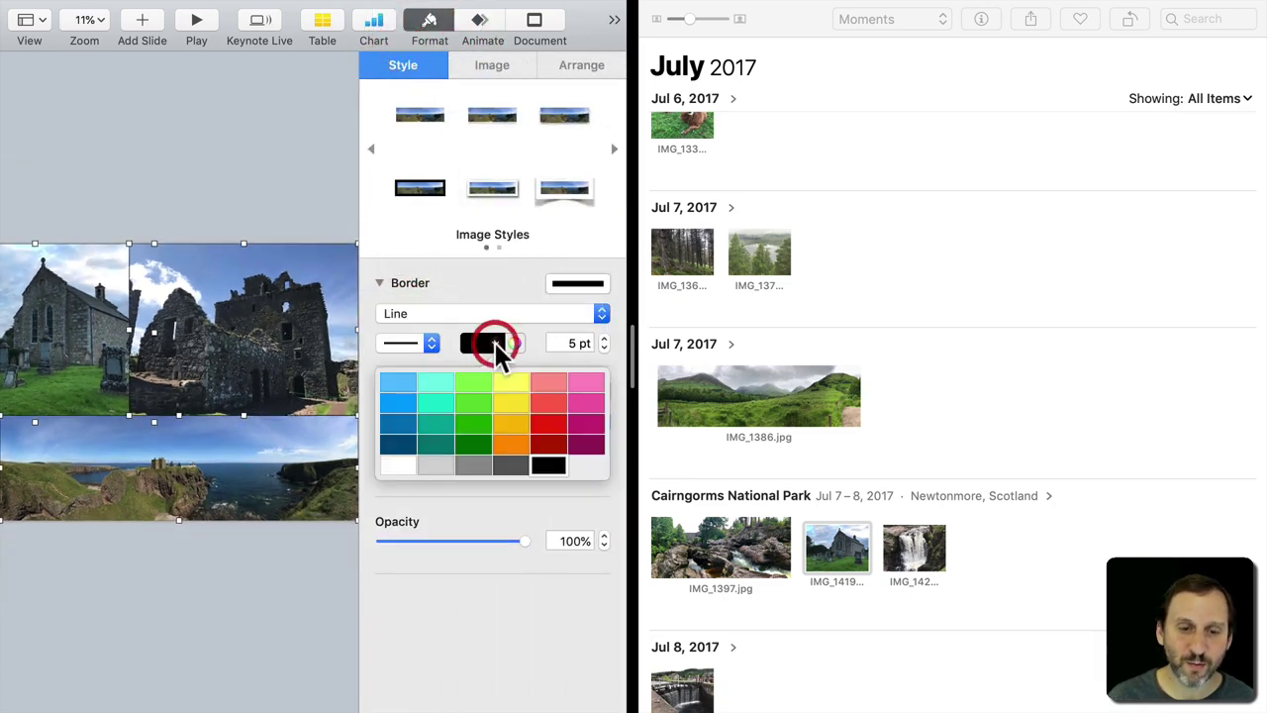
click(391, 463)
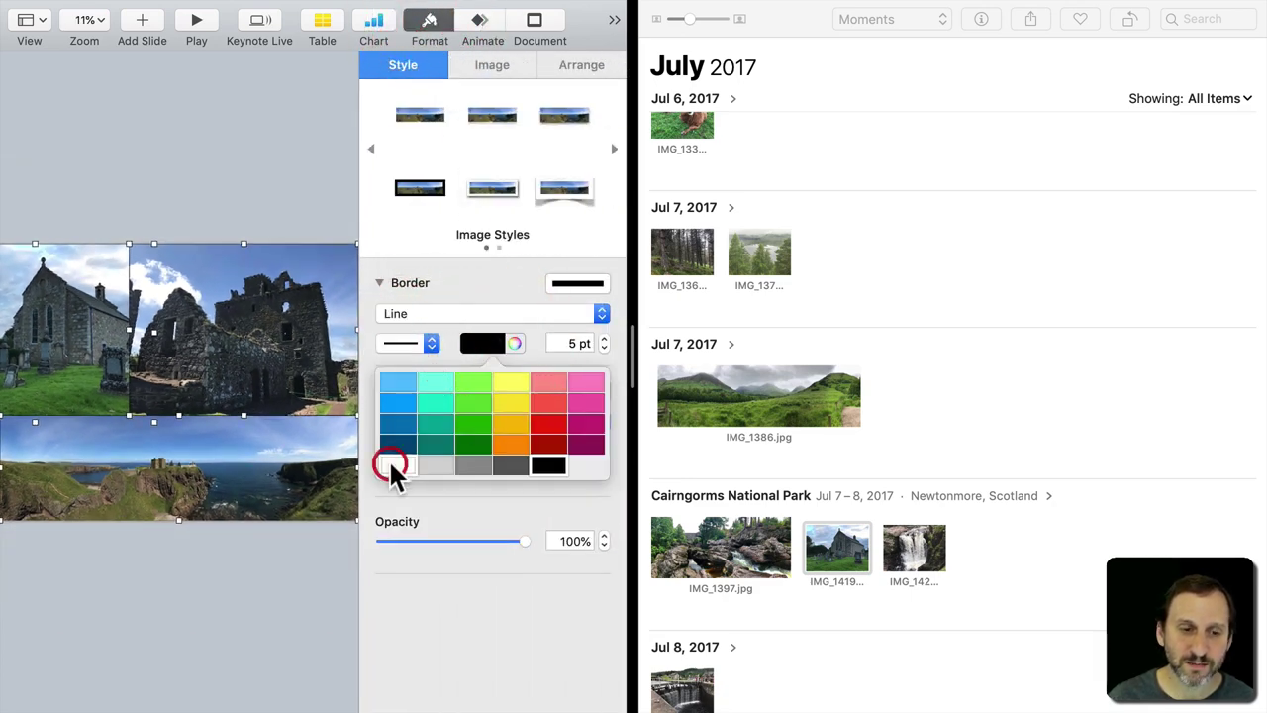
Increase the border width of the three selected photos to 20 pt
click(605, 339)
click(605, 338)
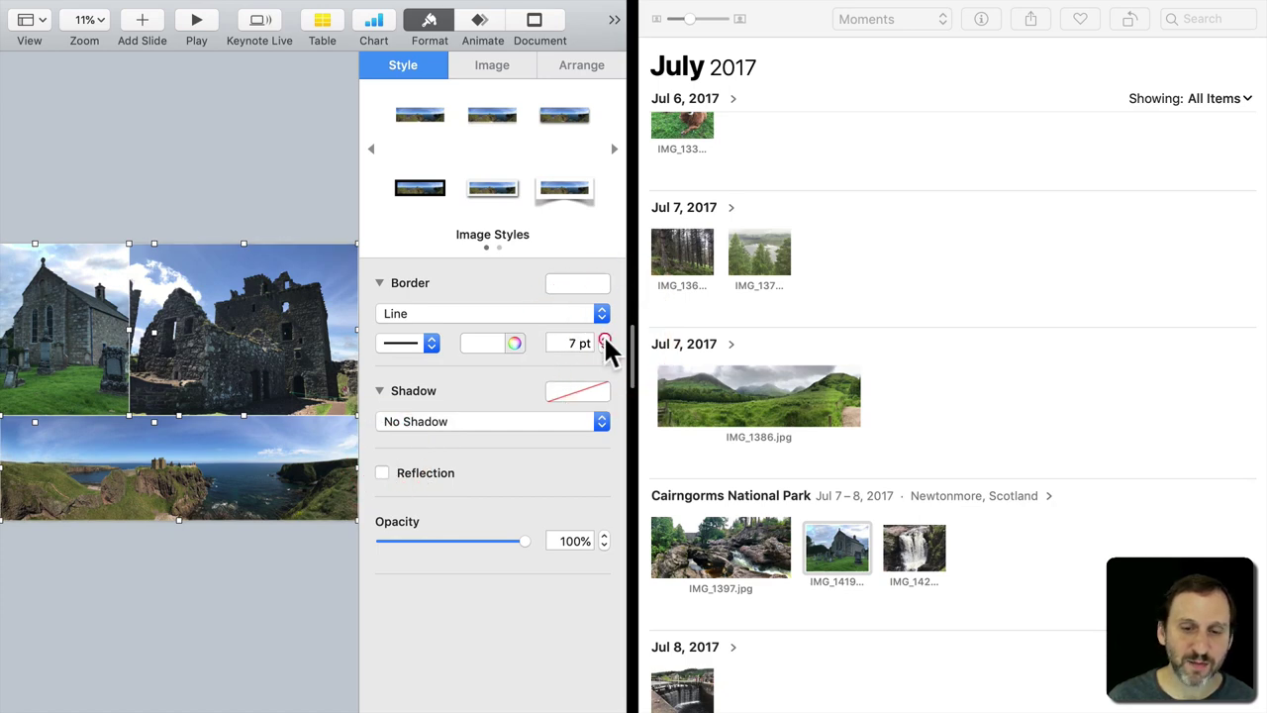
click(605, 338)
click(605, 338)
click(605, 339)
click(605, 338)
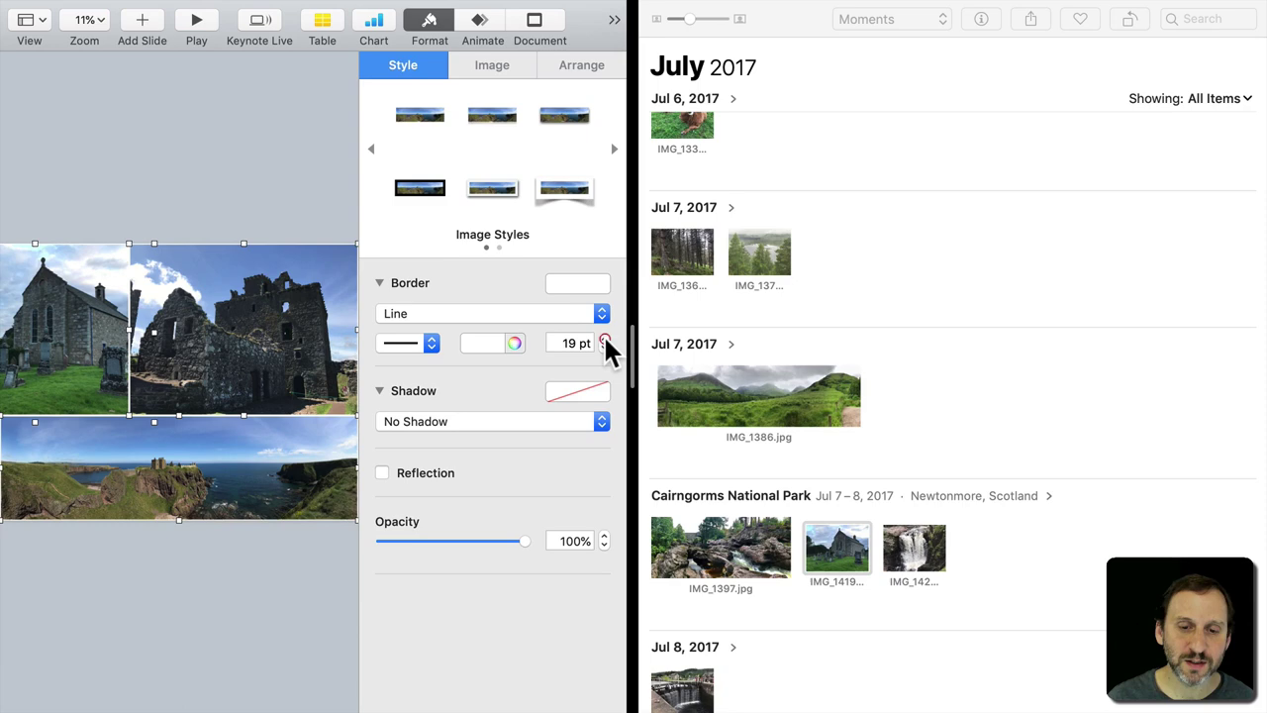
click(605, 339)
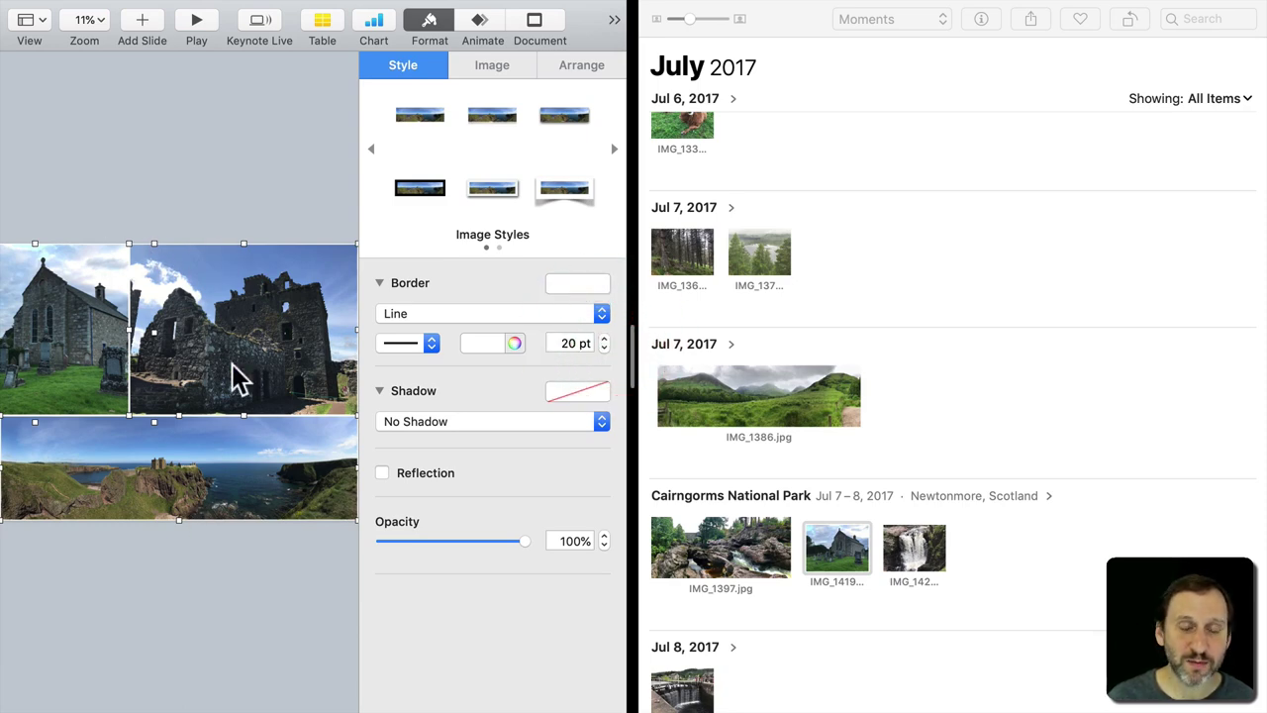
Remove the castle photo's border by setting its width to 0 pt
click(246, 210)
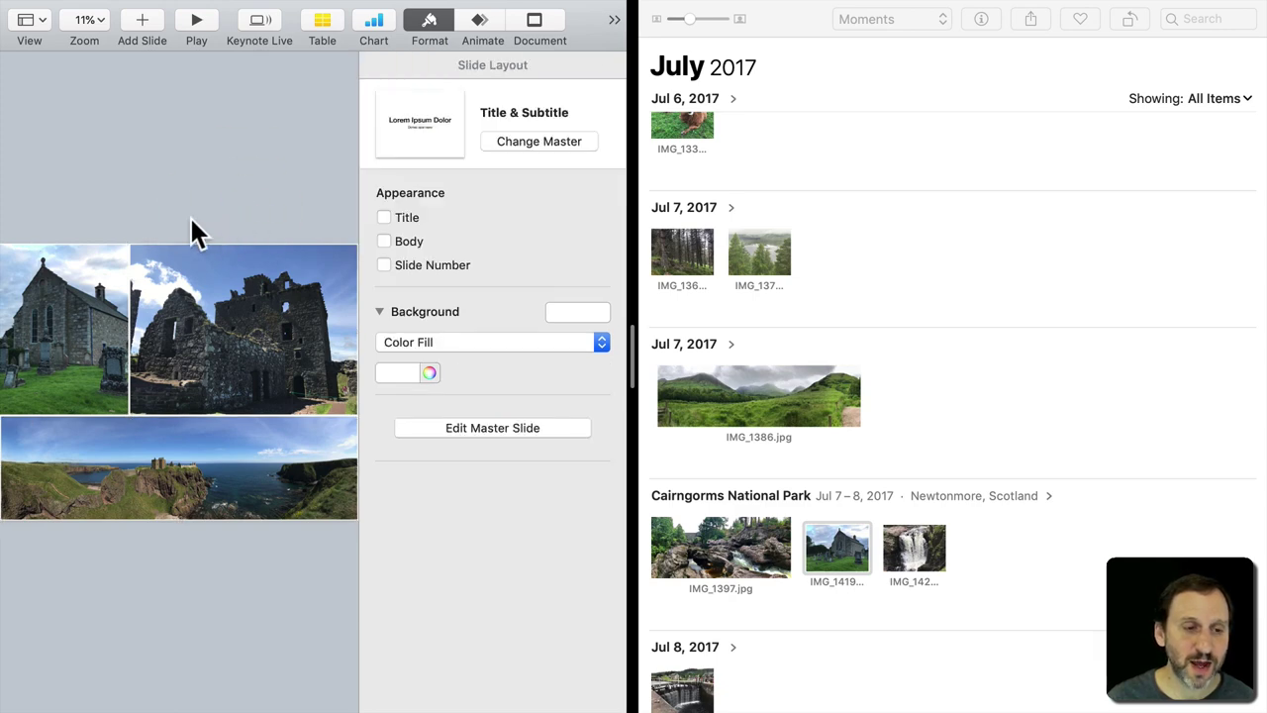
click(167, 273)
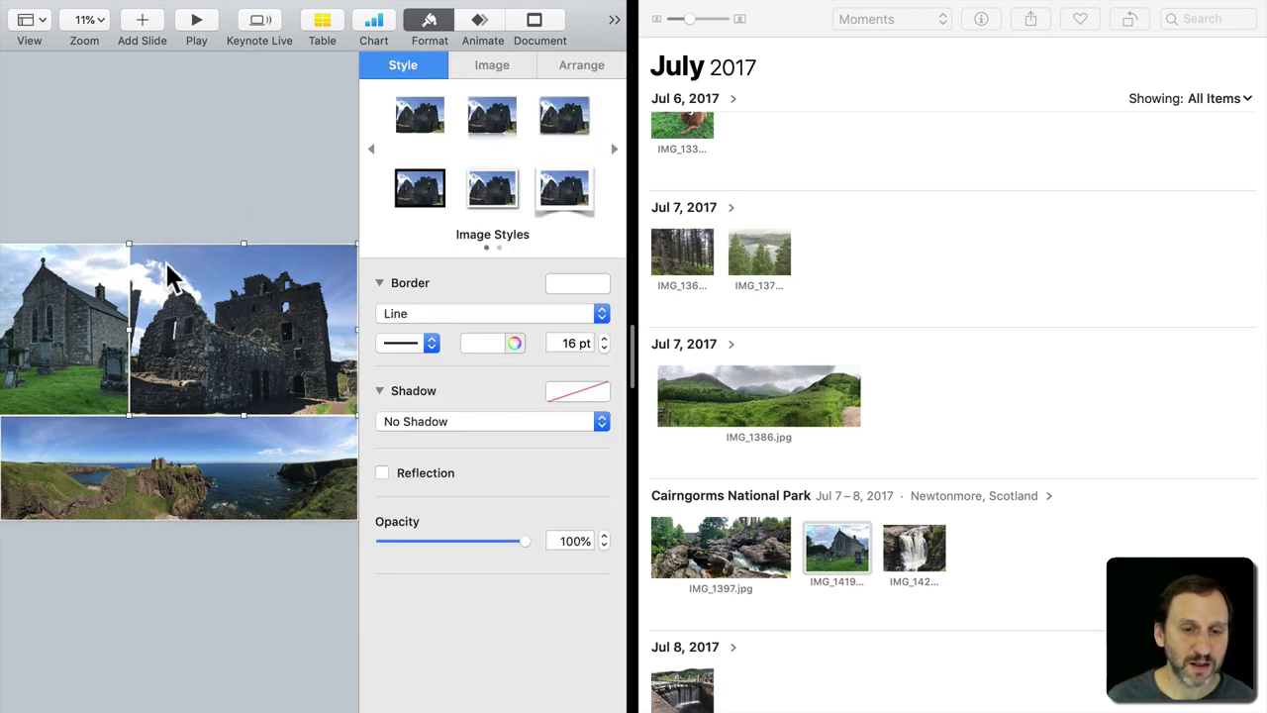
click(568, 343)
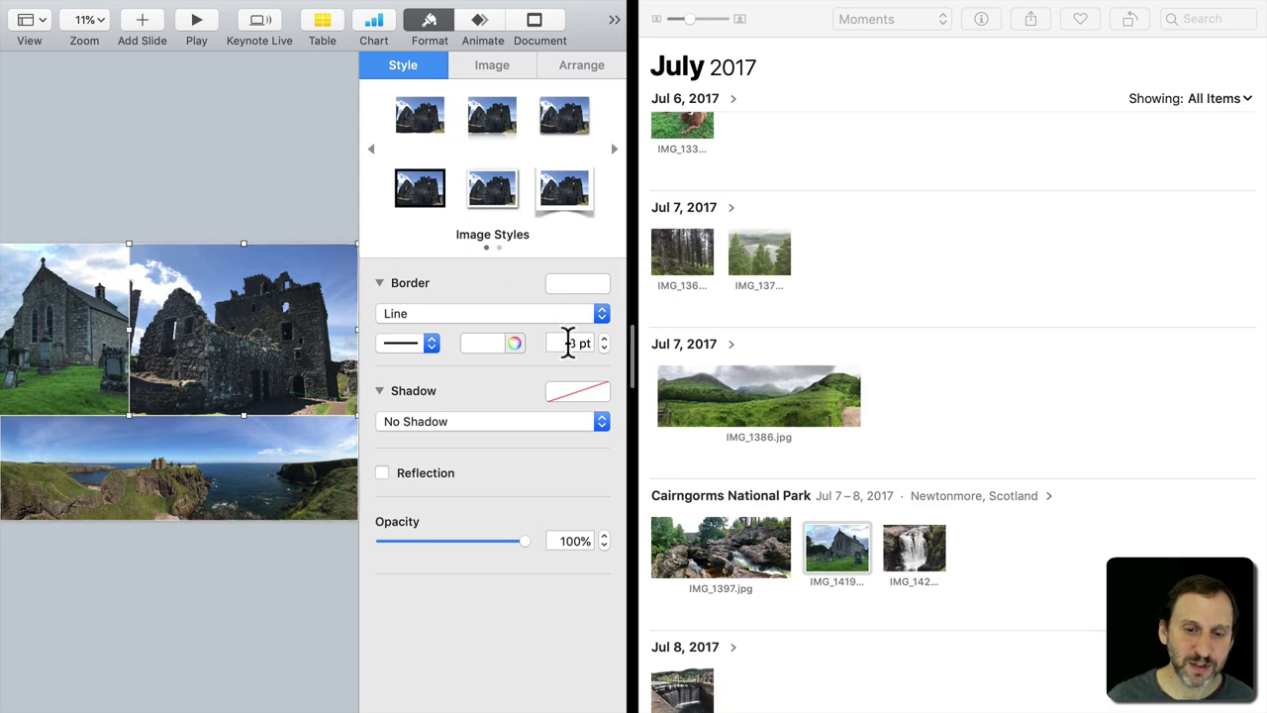
text(0)
key(Return)
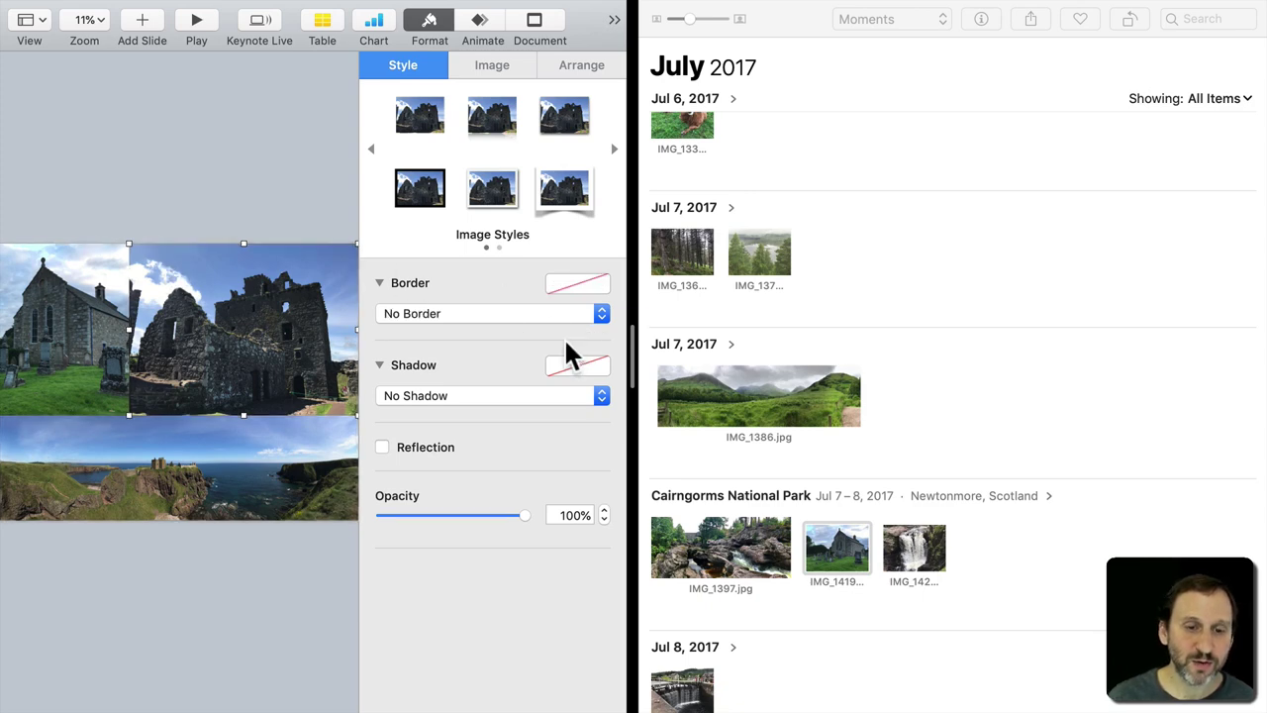
click(230, 206)
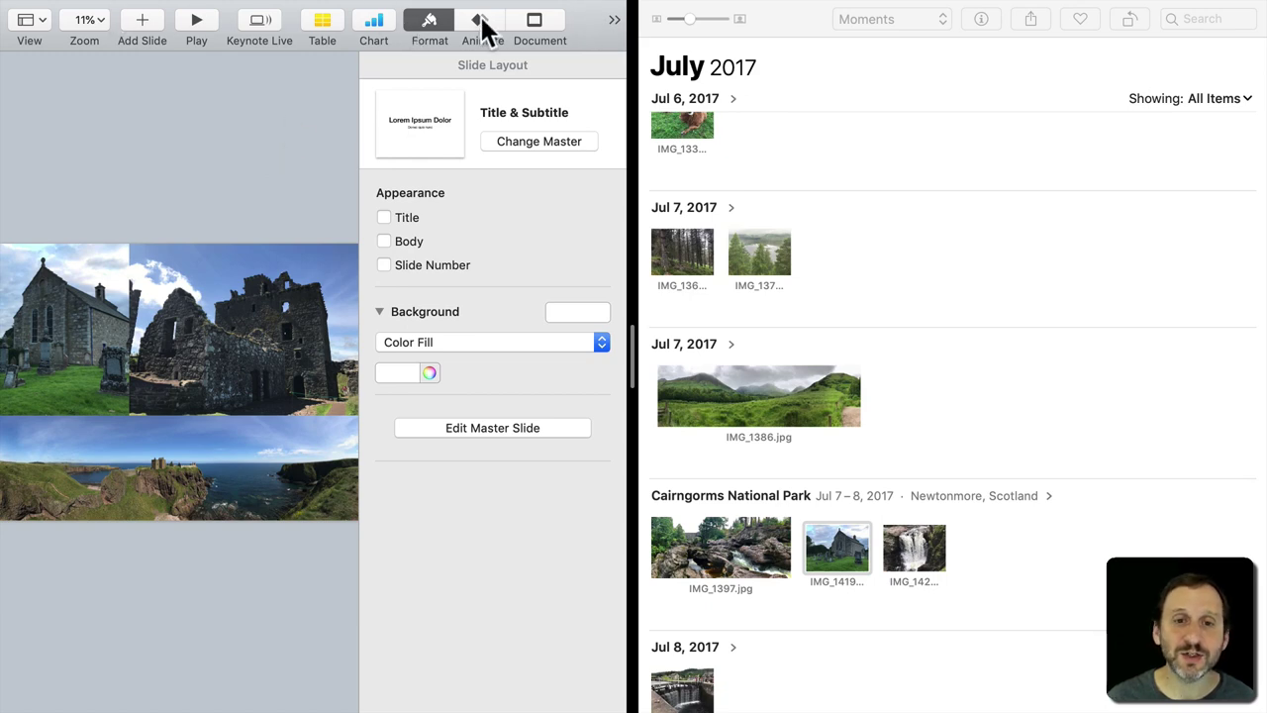
Insert a straight line shape and extend its lower end from the castle photo into the coastal panorama
click(615, 21)
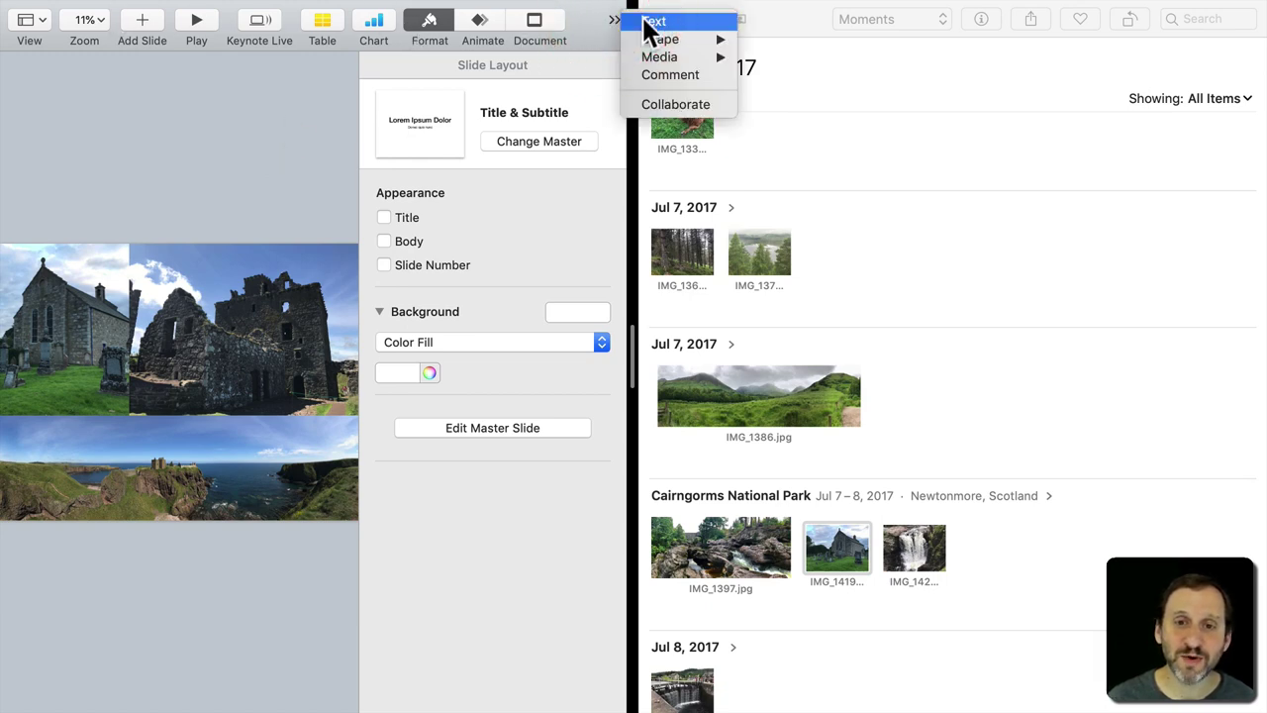
mouse_move(658, 39)
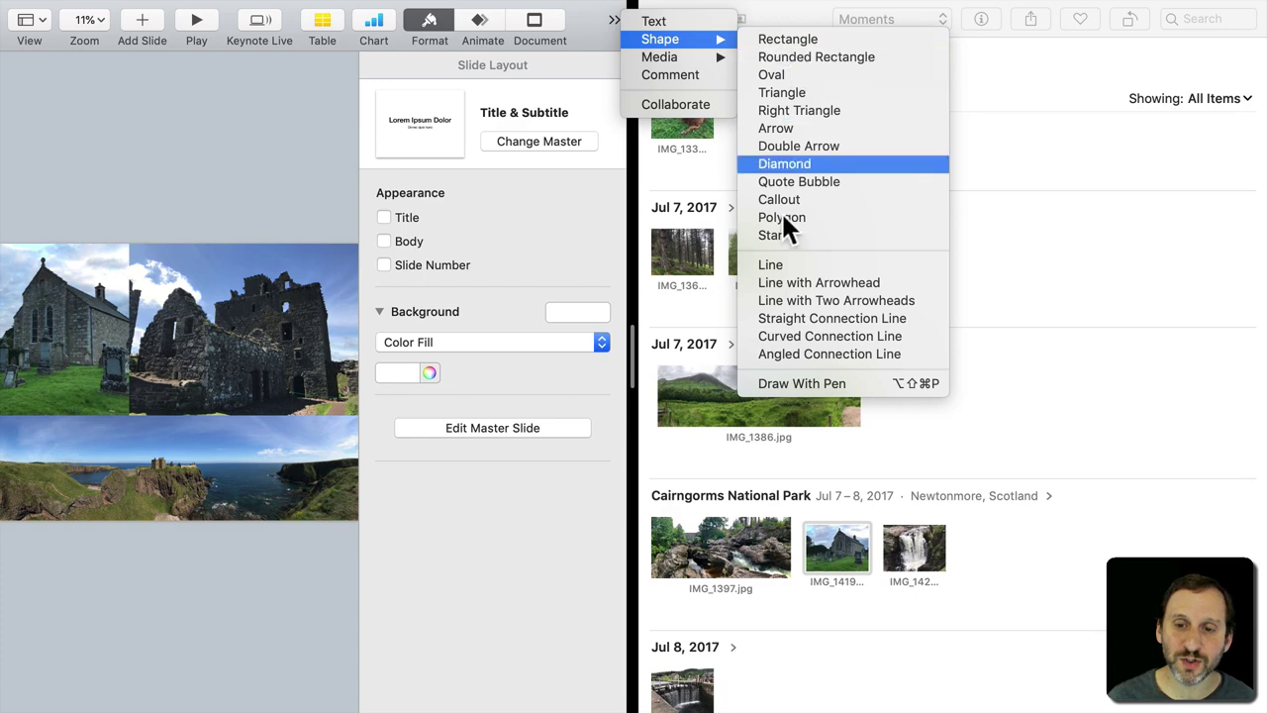
click(780, 262)
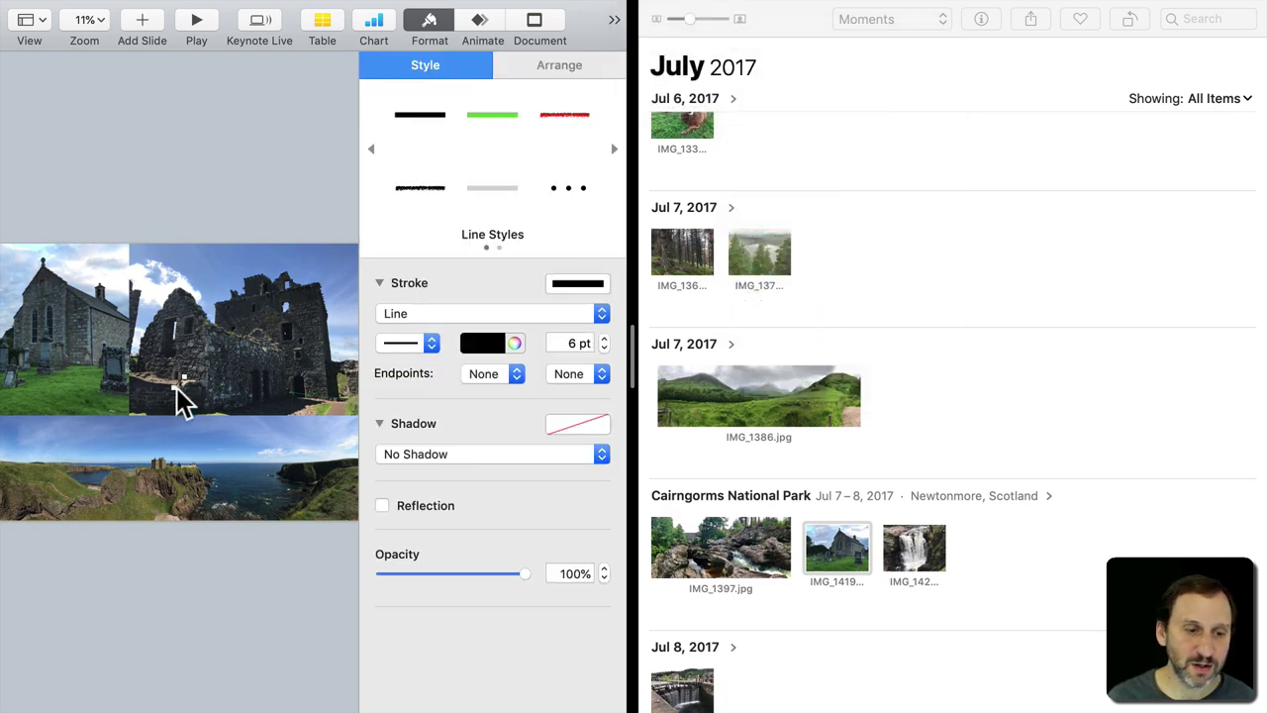
drag(176, 402, 90, 459)
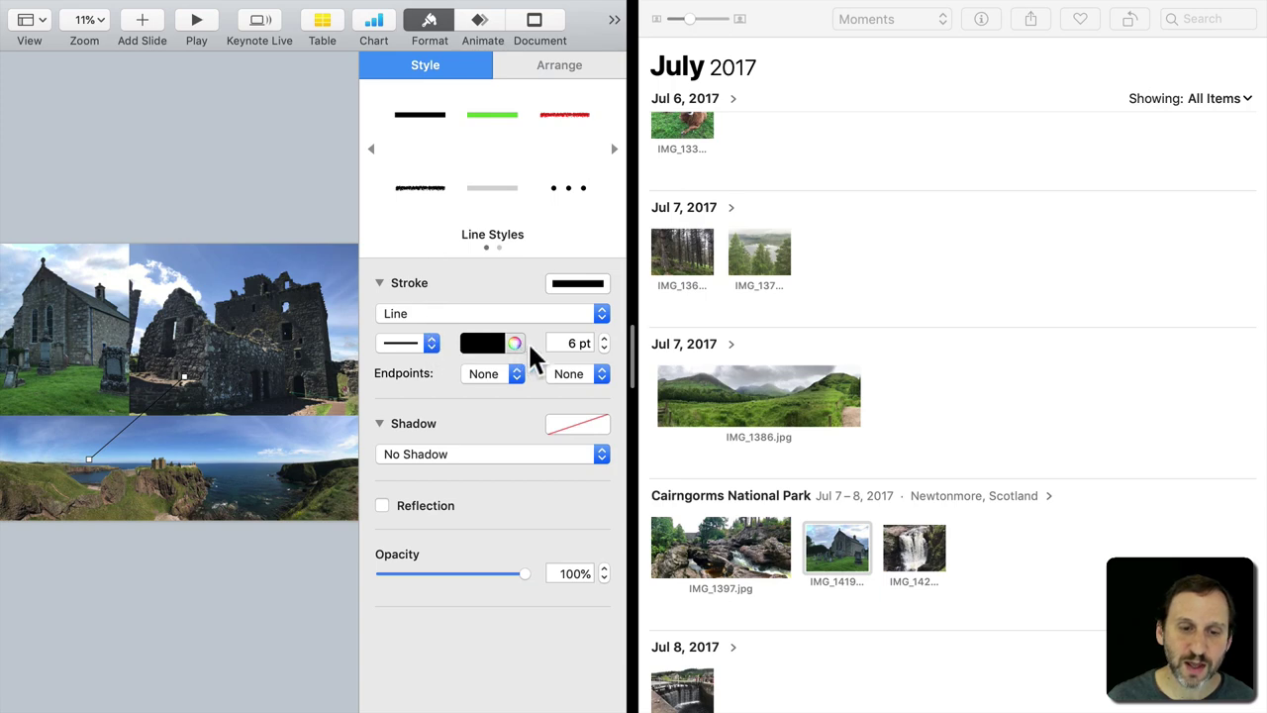
Set the line's stroke width to 30 pt and its color to white
click(574, 343)
text(30)
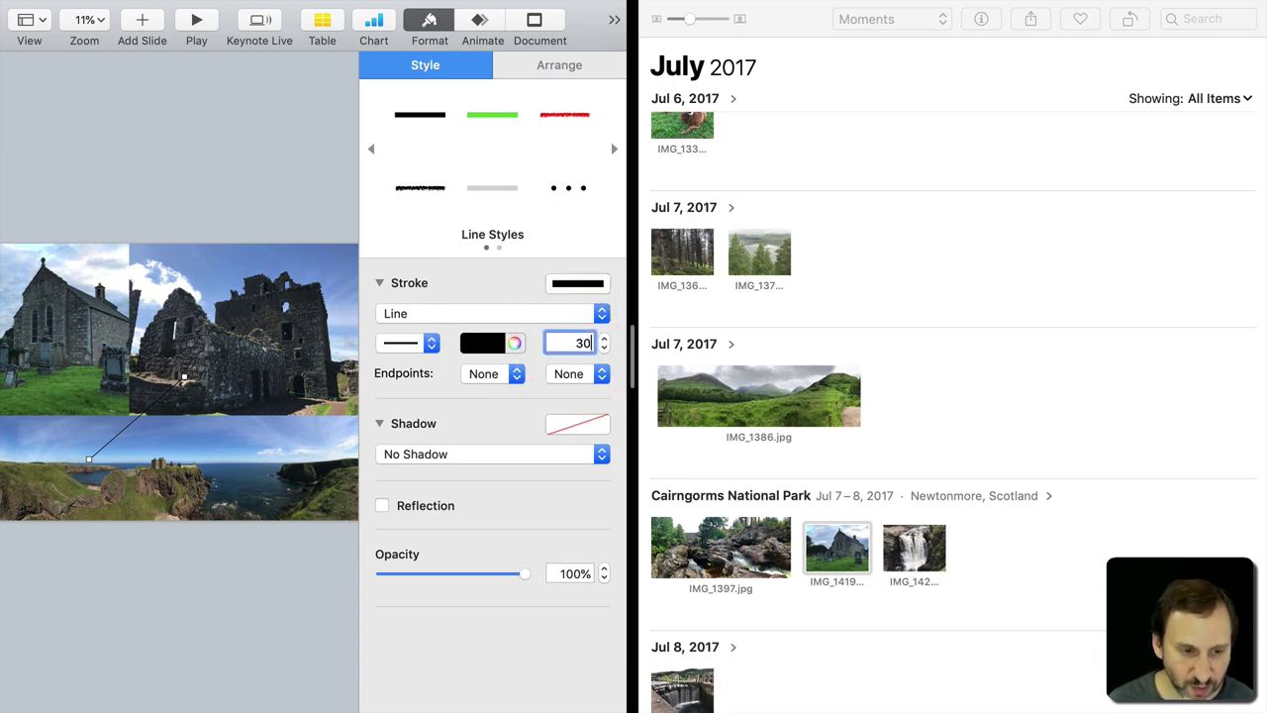
key(Return)
click(500, 344)
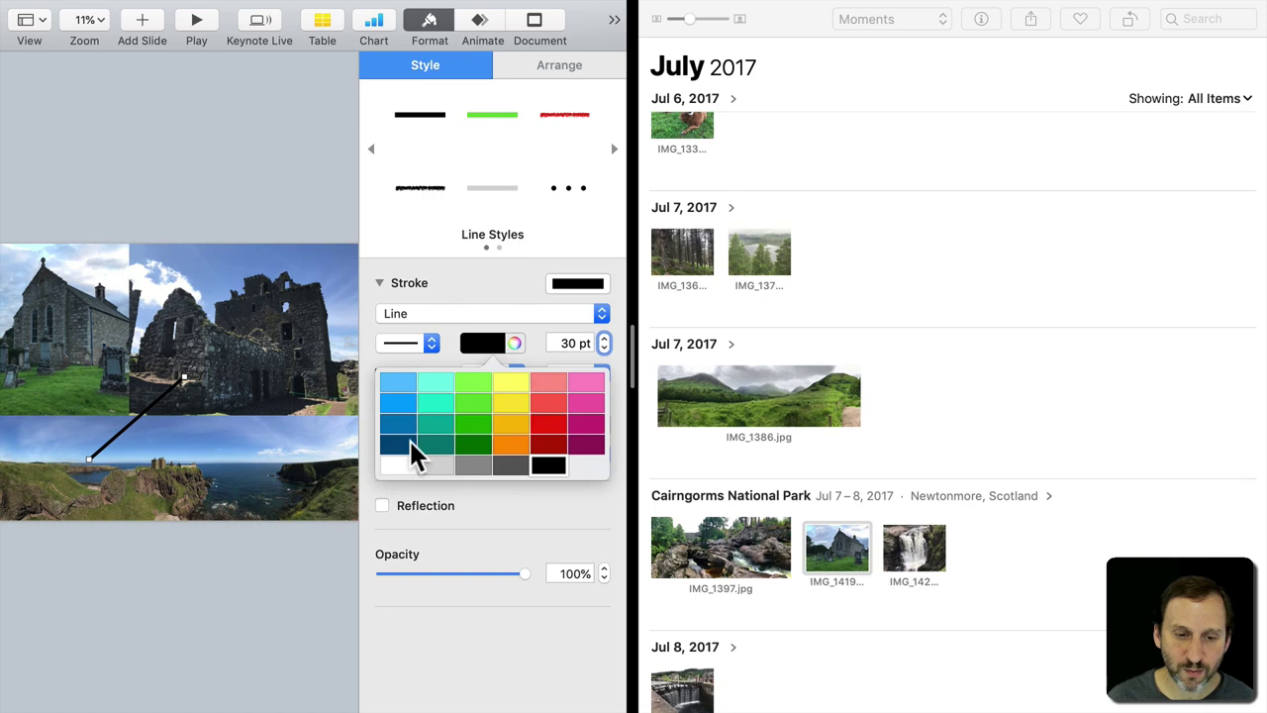
click(400, 467)
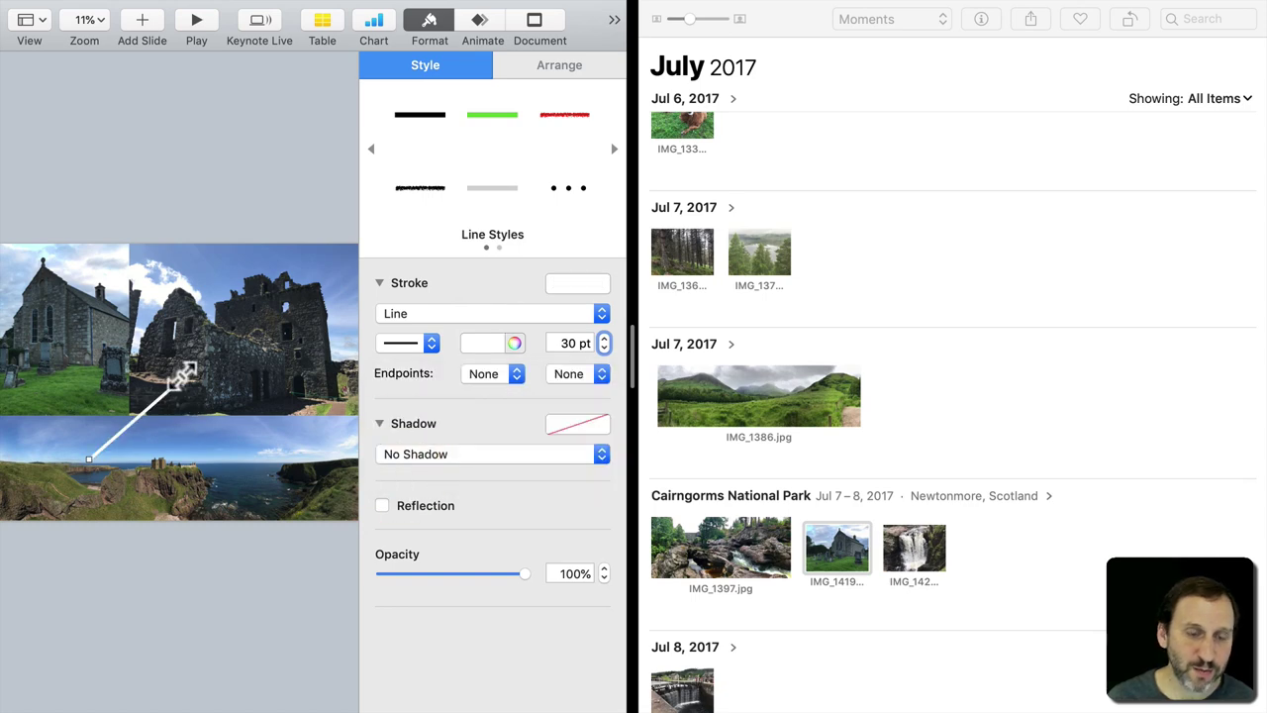
Move both line ends to the seam between the church and castle photos, making a vertical divider down to the panorama
click(426, 25)
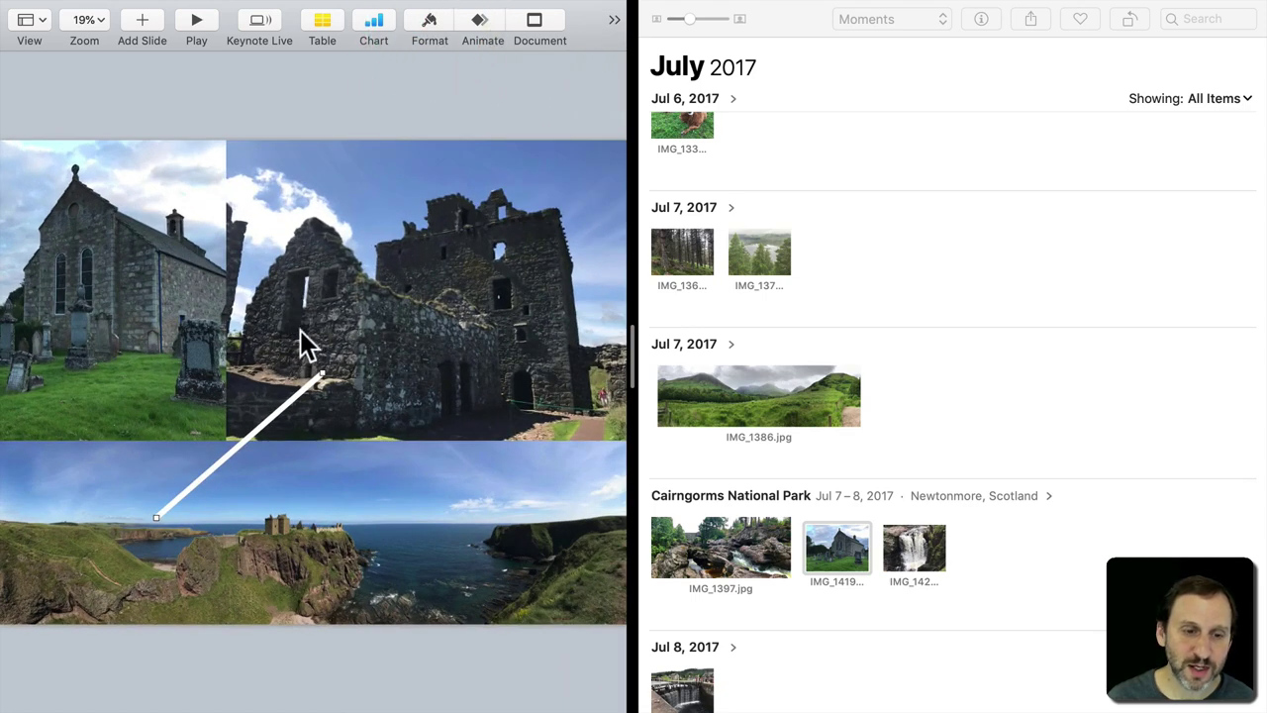
drag(322, 372, 224, 141)
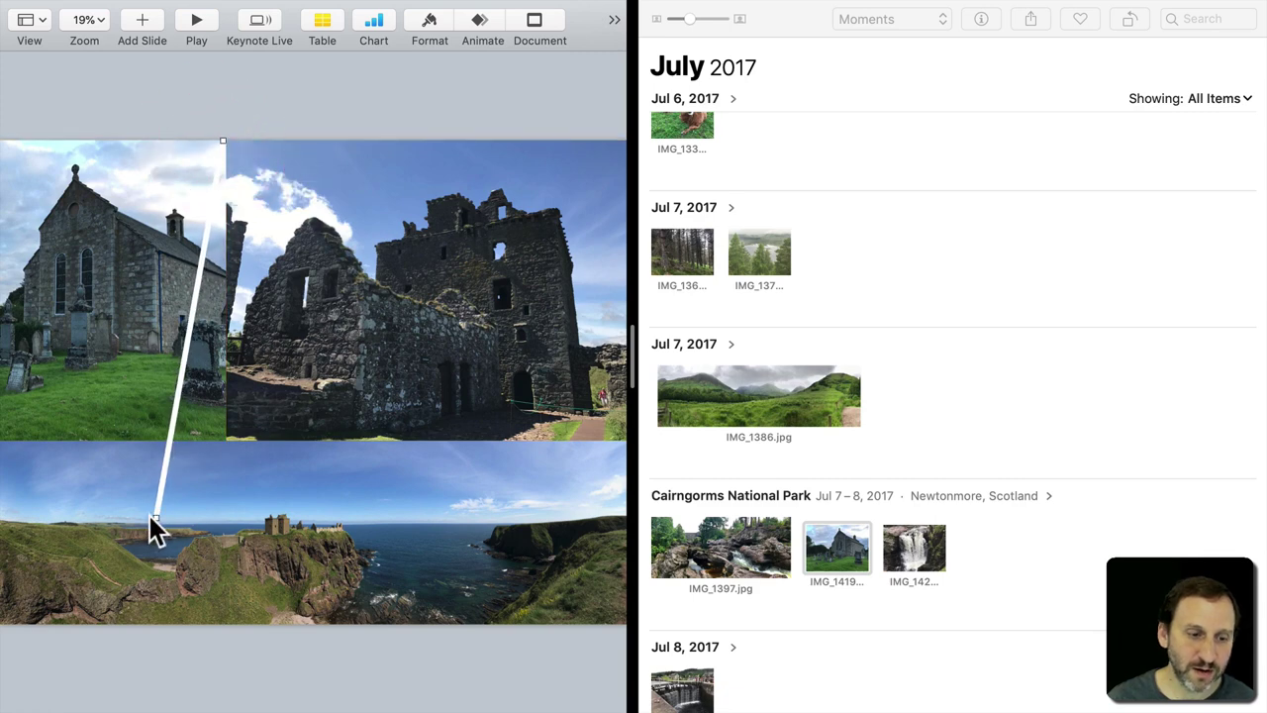
drag(154, 513, 224, 438)
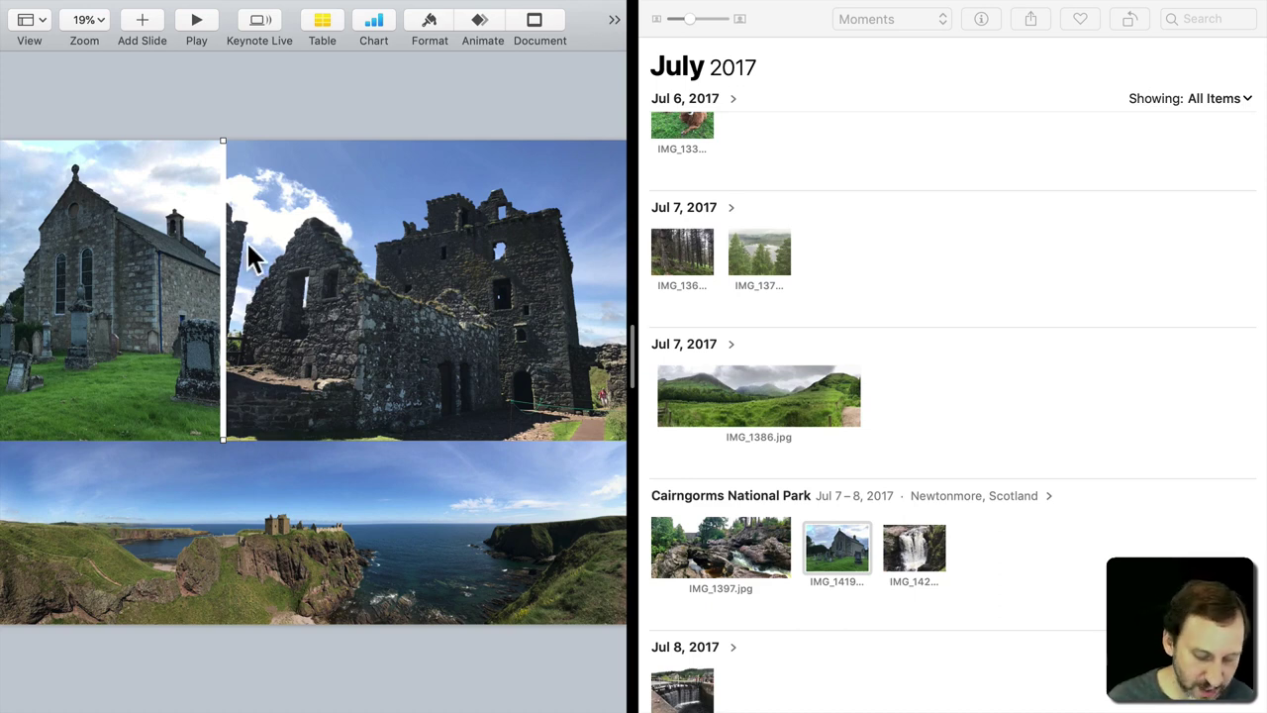
Duplicate the white line and stretch the copy across the slide's full width along the seam above the panorama
click(294, 125)
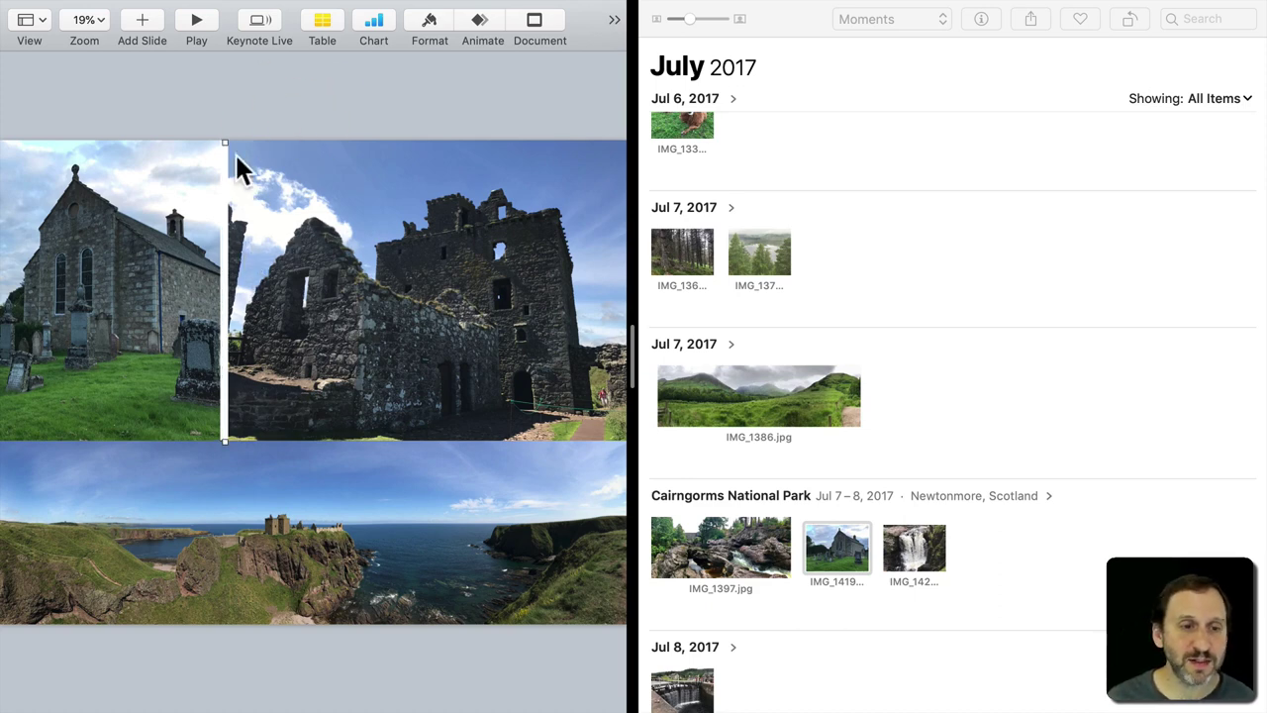
drag(225, 143, 624, 442)
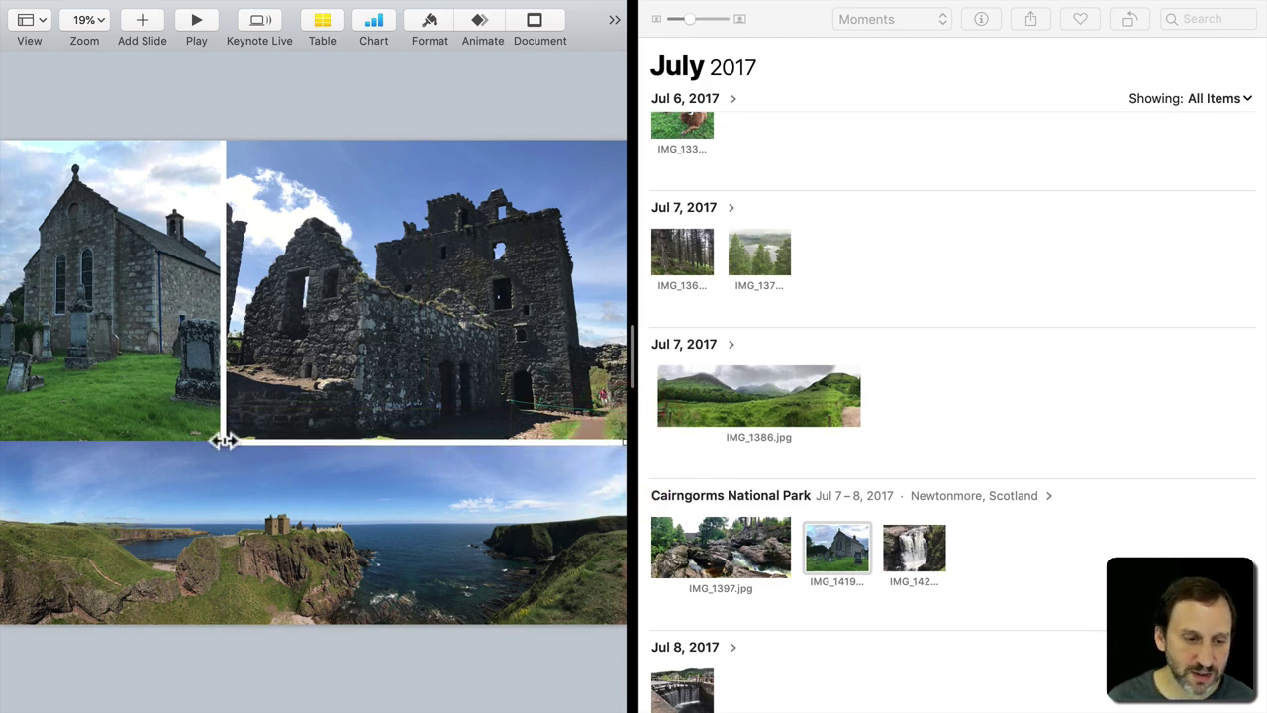
drag(224, 441, 0, 445)
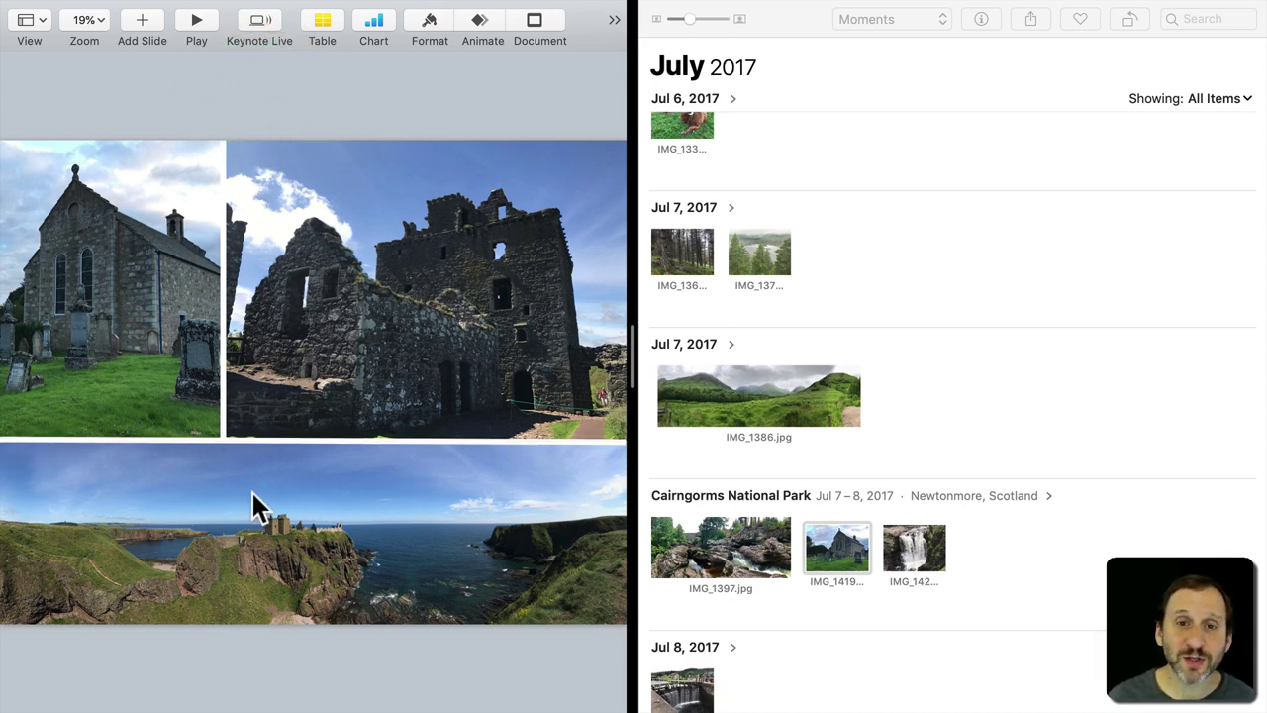
Add a text box at the slide's bottom edge and widen it to span the full slide width
click(615, 21)
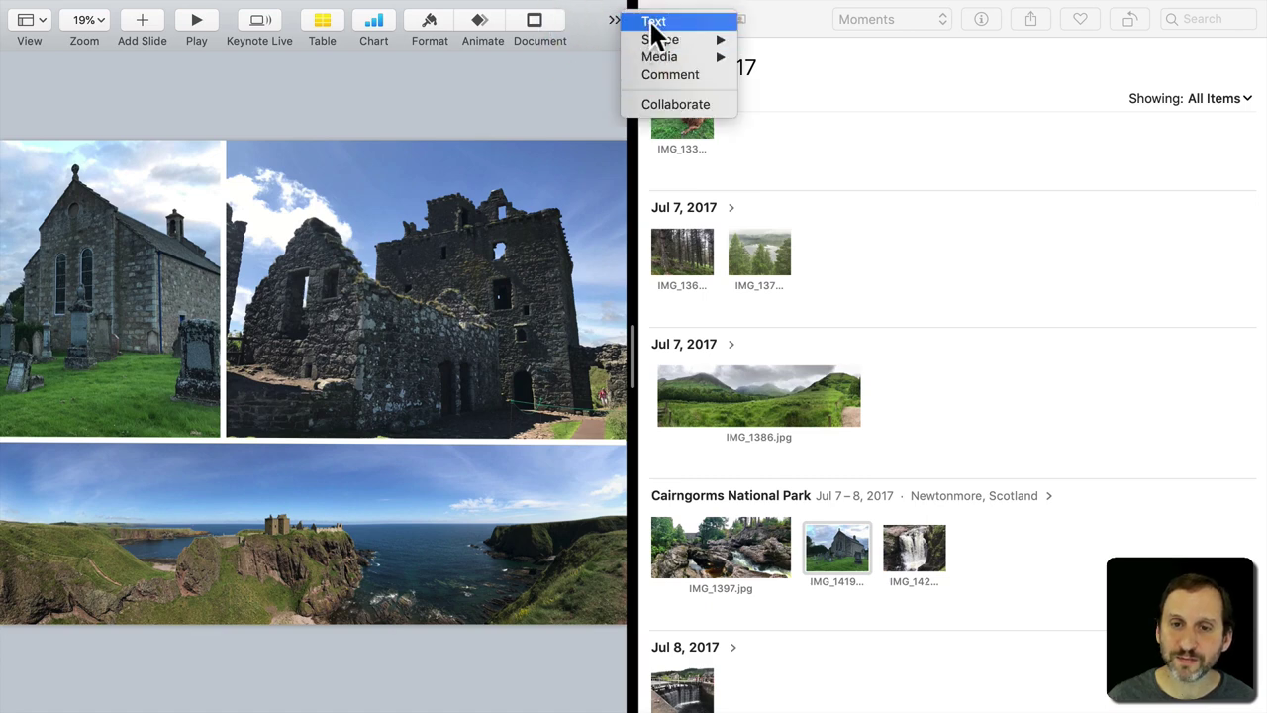
click(649, 22)
drag(319, 401, 4, 614)
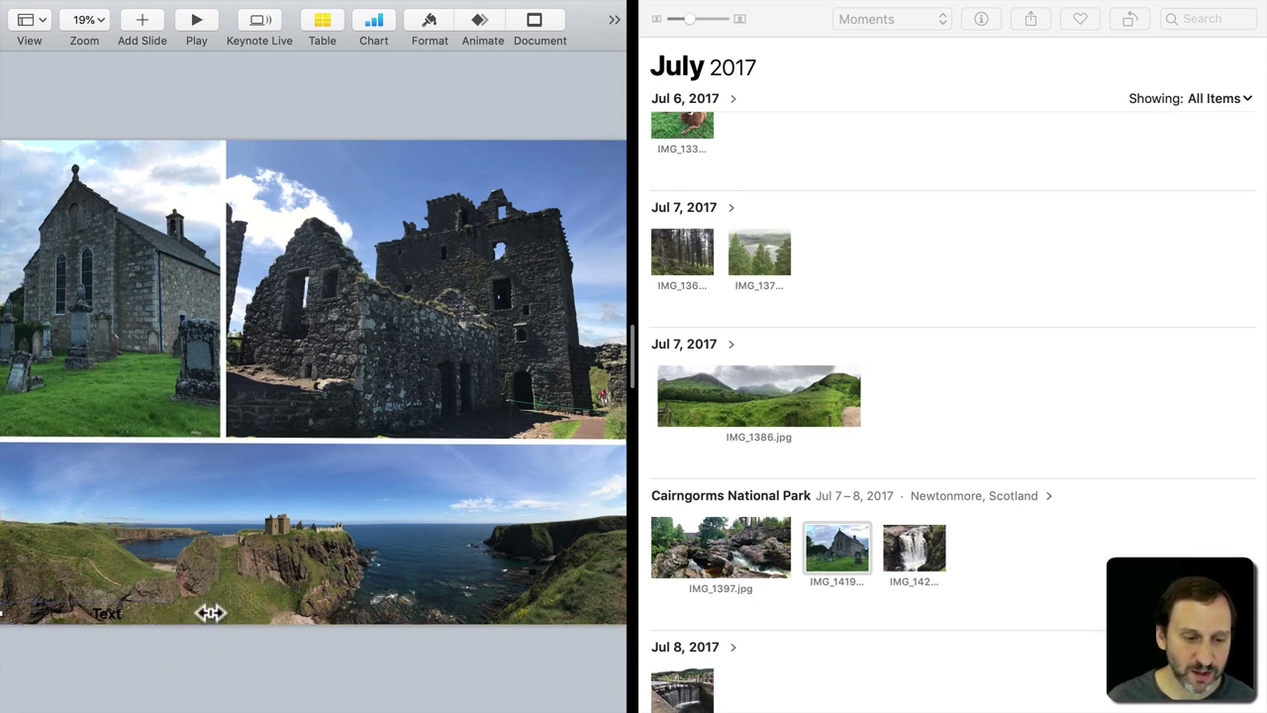
drag(211, 613, 624, 628)
Move the panorama and the horizontal white divider up to leave a white strip for the text below
click(373, 553)
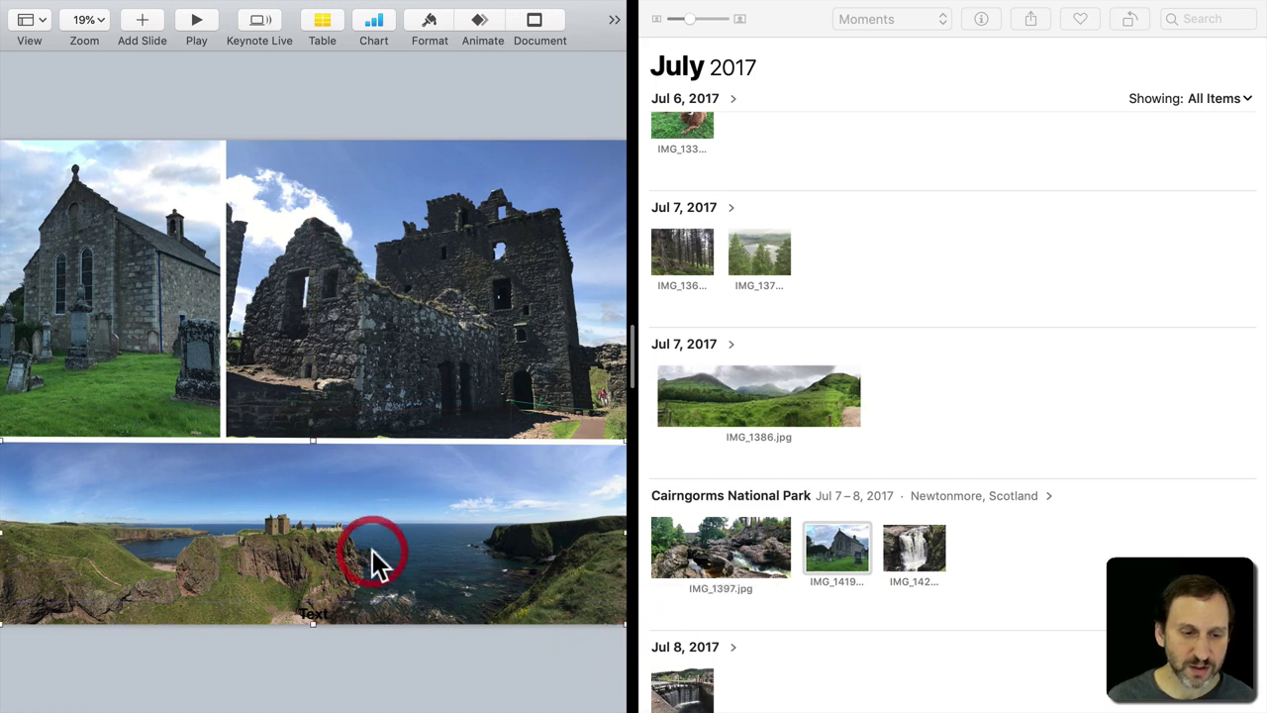
click(230, 443)
mouse_move(258, 437)
mouse_down()
mouse_move(238, 487)
mouse_move(256, 460)
mouse_up()
click(258, 511)
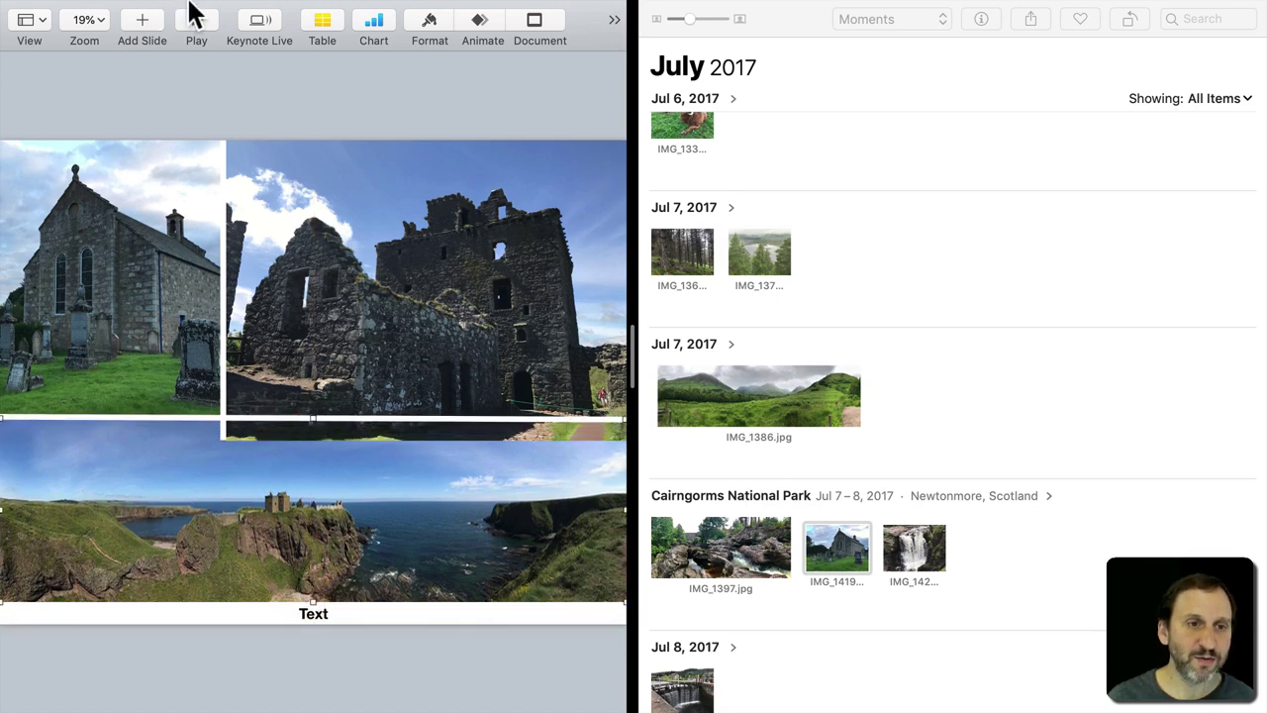
Bring the panorama to the front so it covers the castle photo's lower edge, and select the caption text box
mouse_move(207, 11)
click(341, 11)
mouse_move(401, 11)
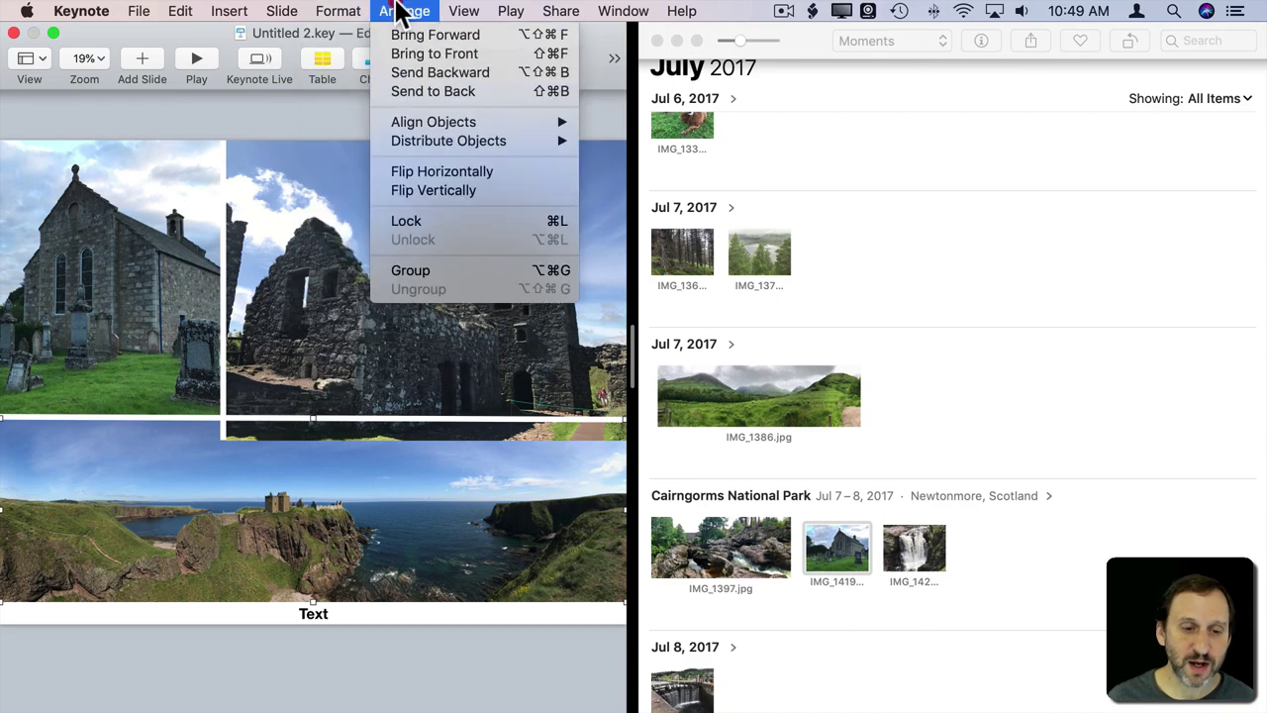
click(433, 55)
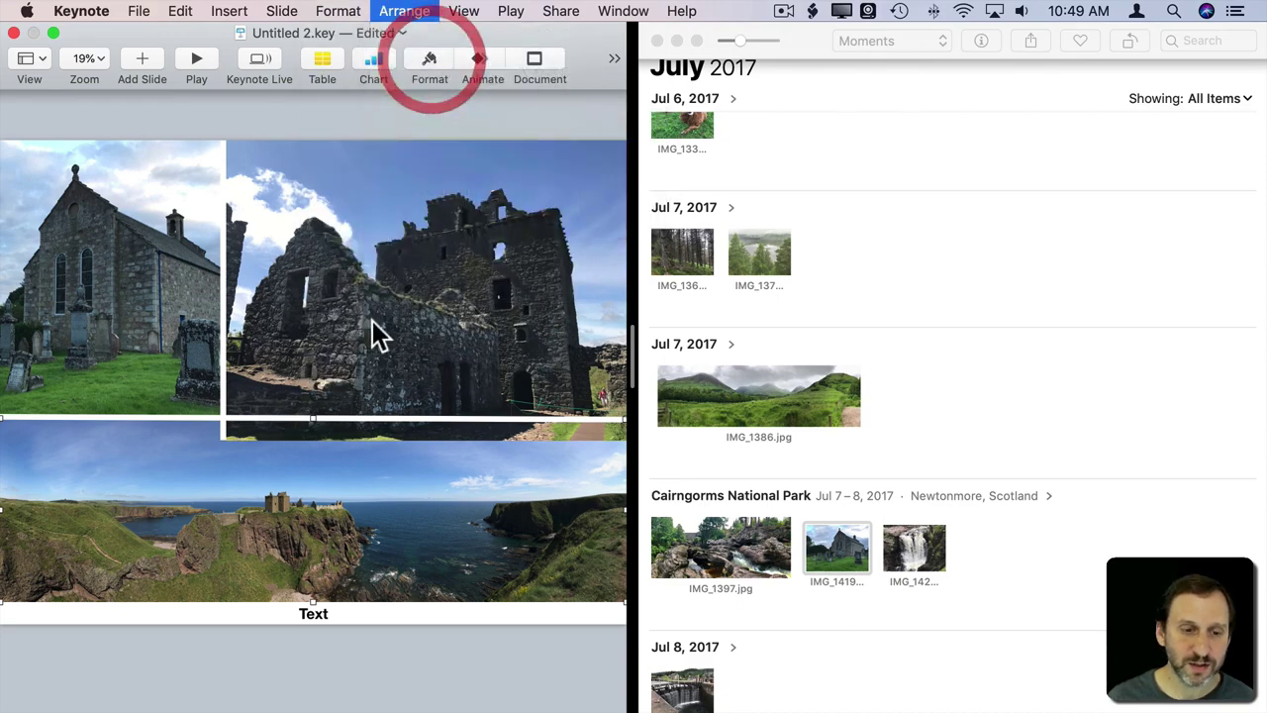
click(314, 615)
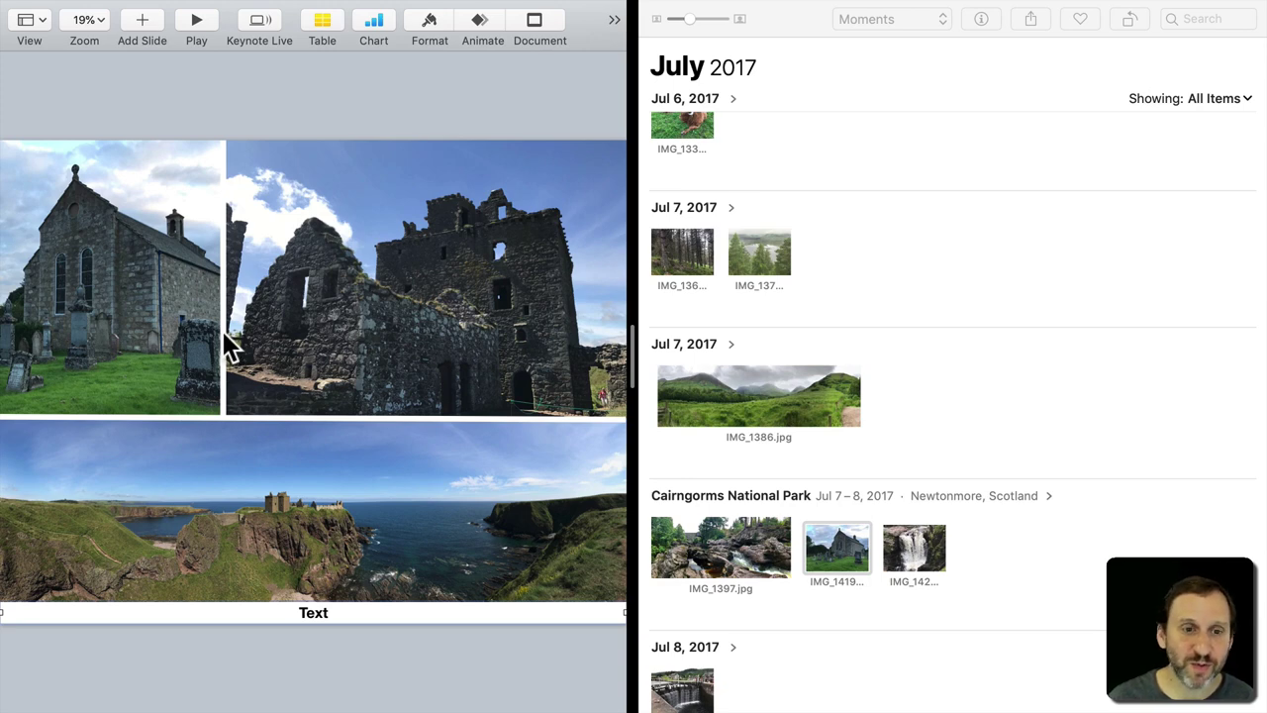
Replace the caption text box's placeholder text with "Scotland 2018" and deselect the box
click(314, 610)
text(Sxotla)
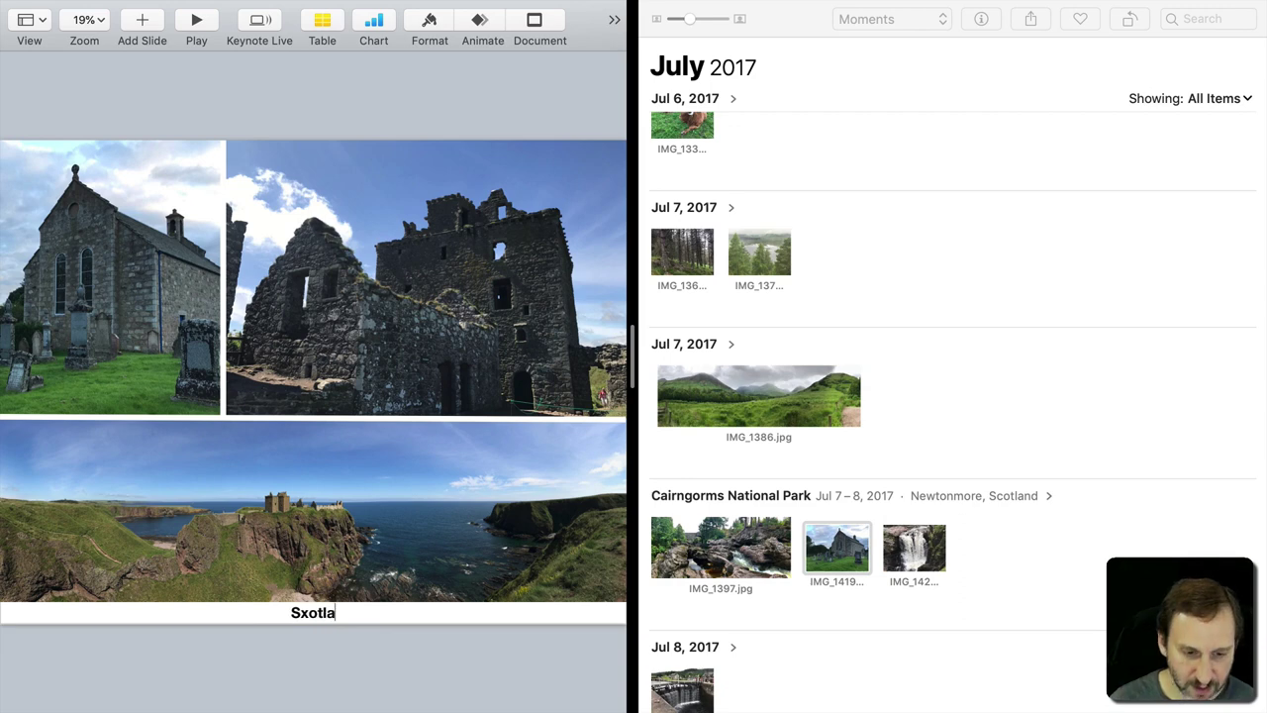
text(Scotland)
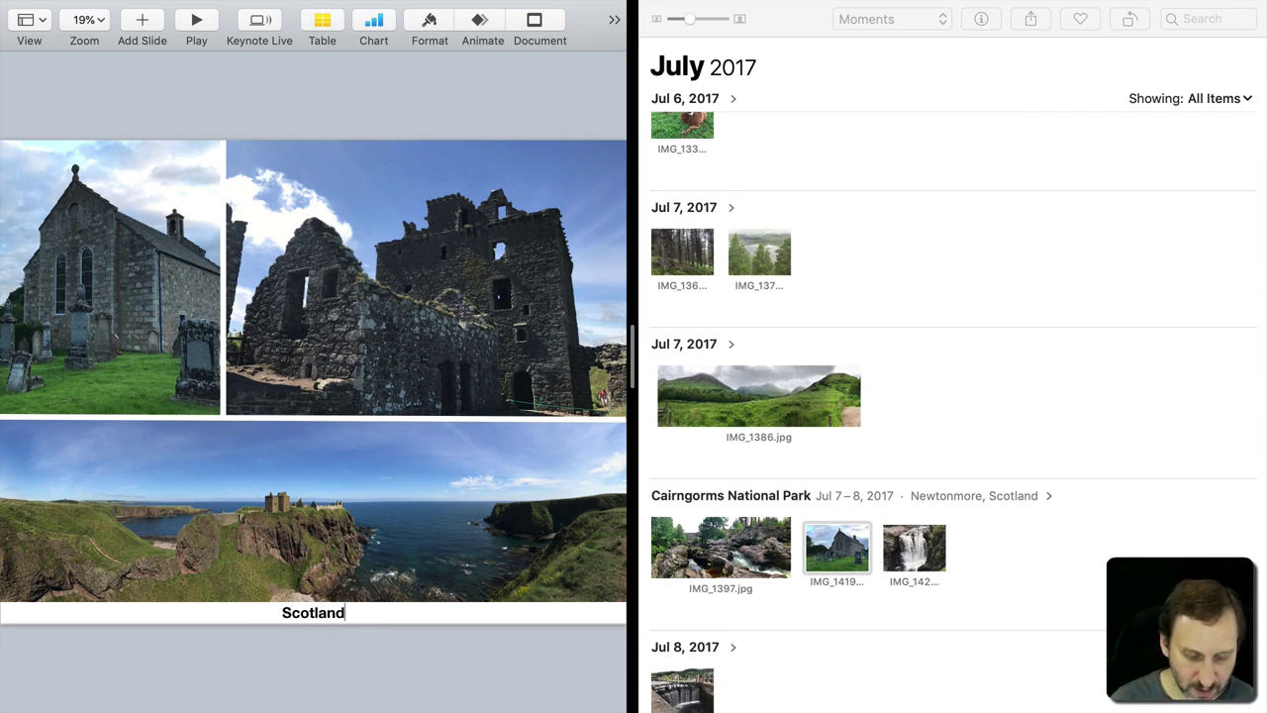
text( 2018)
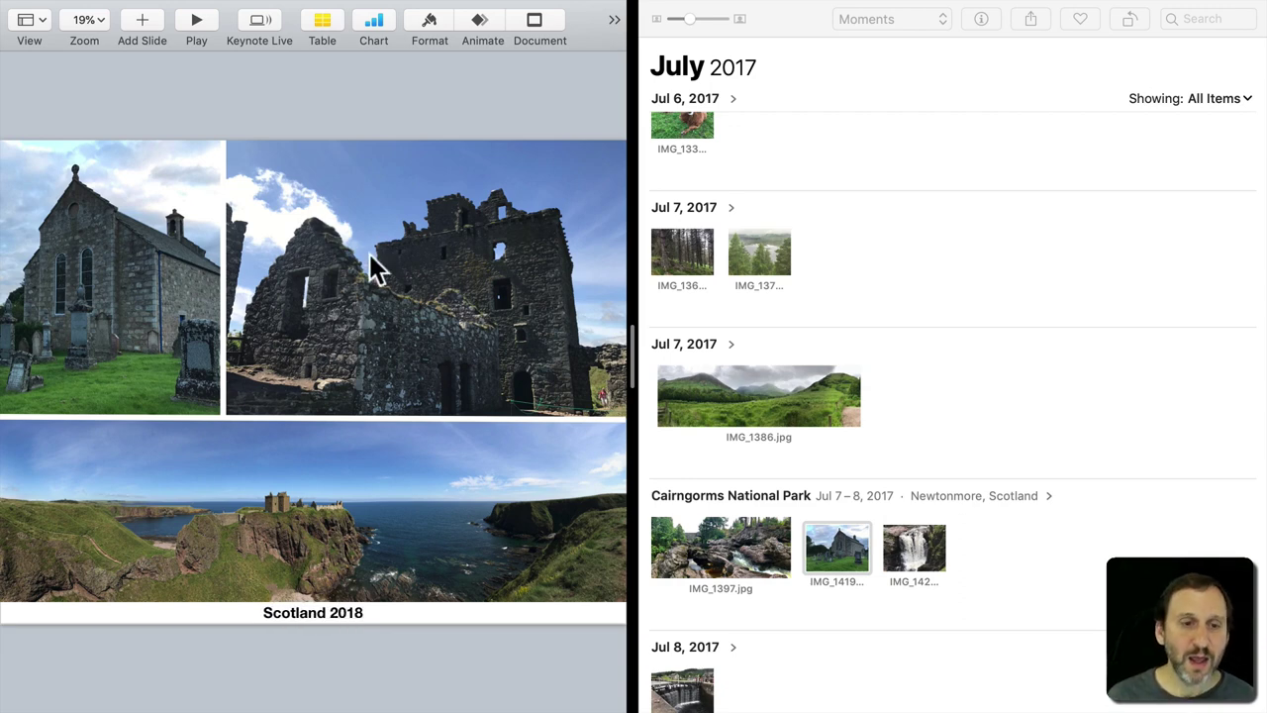
click(289, 111)
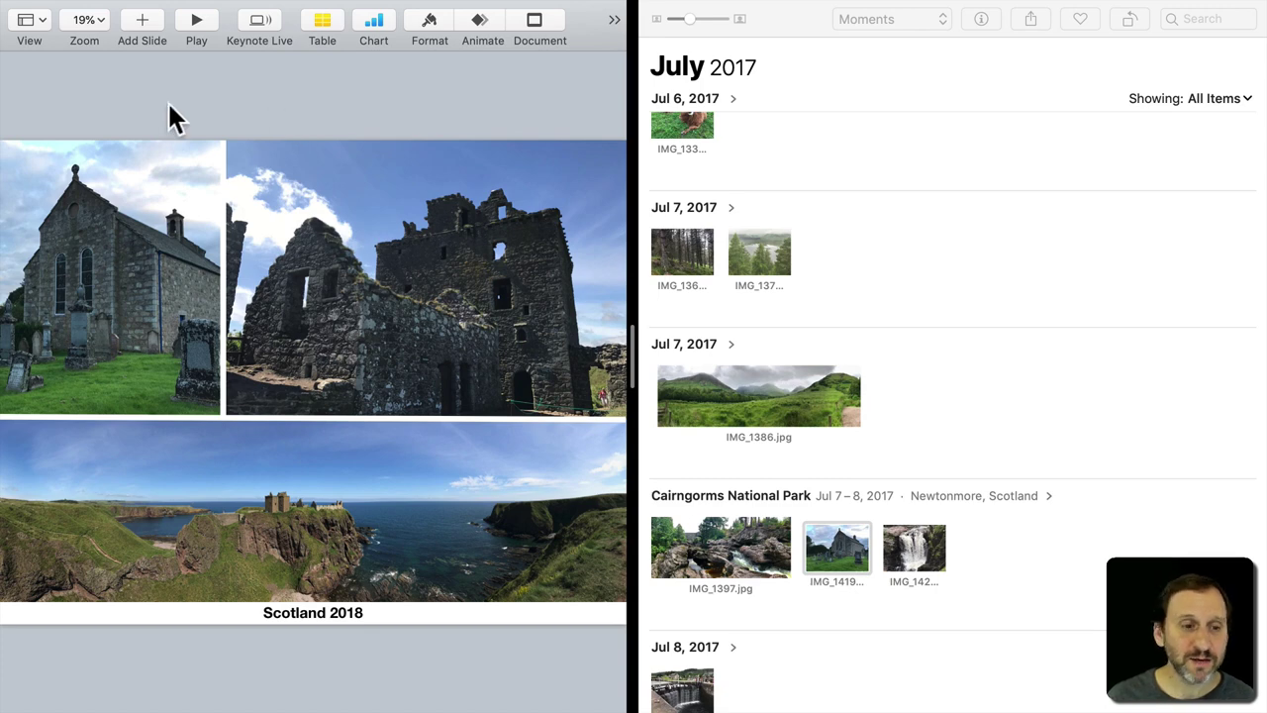
Try a Quote Bubble shape enlarged over the castle photo and delete it
click(614, 19)
mouse_move(659, 39)
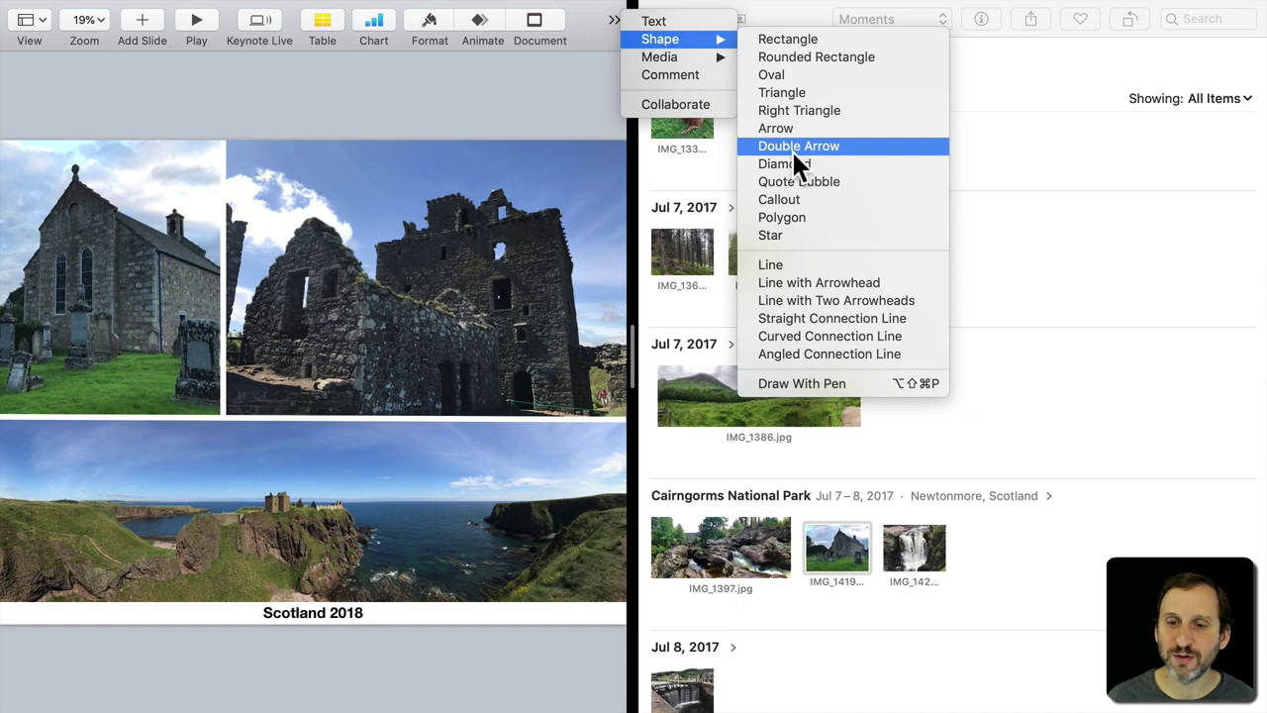
click(794, 179)
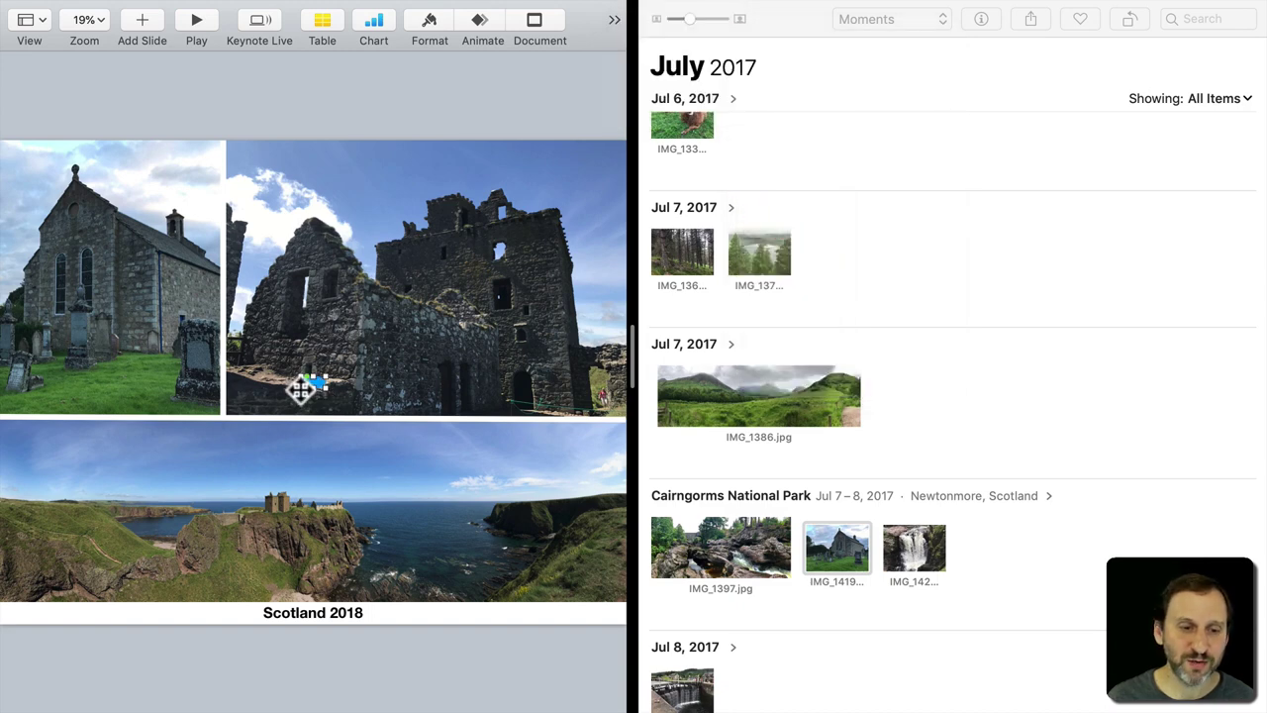
drag(301, 389, 199, 447)
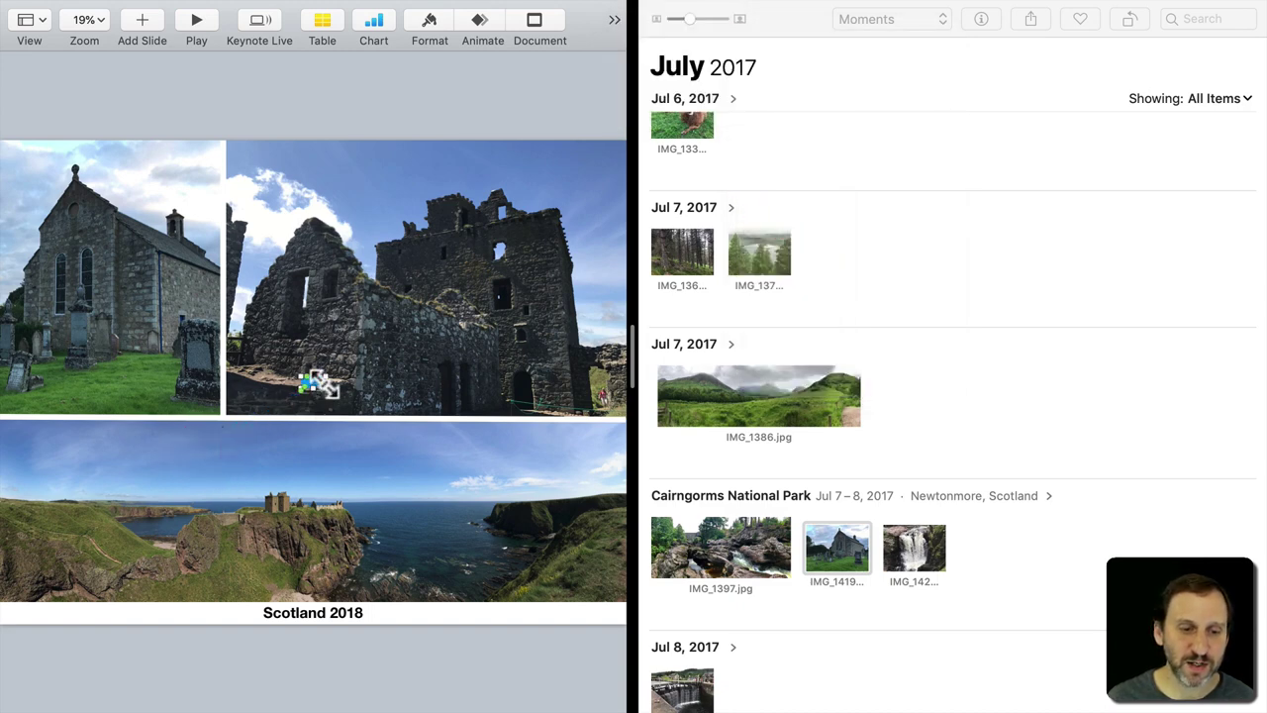
drag(317, 384, 503, 272)
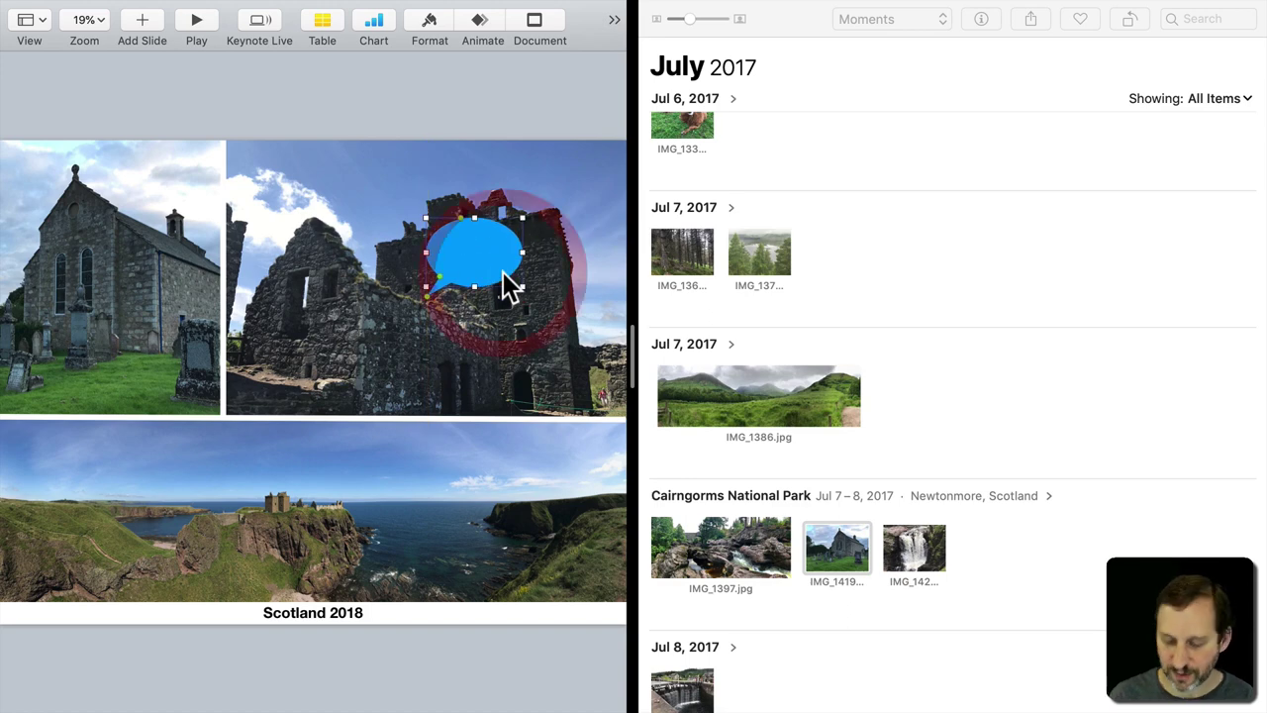
key(Delete)
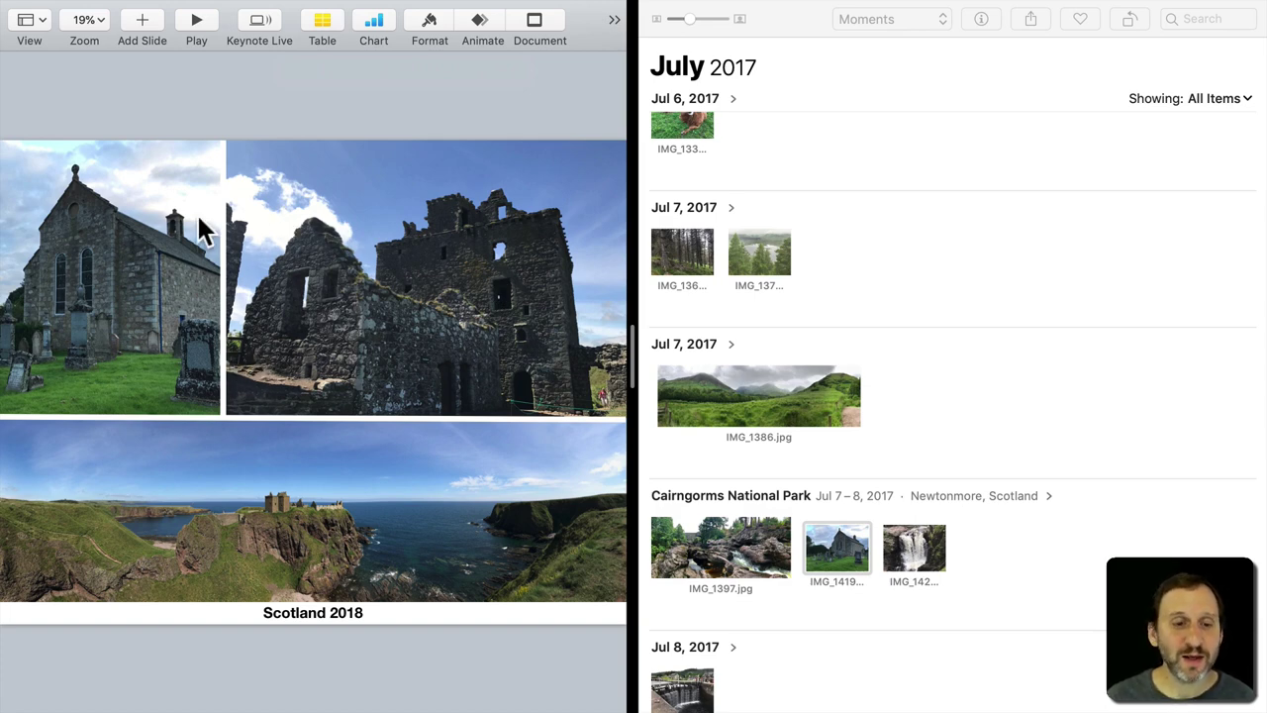
Set up an image export of slides 1 to 1 in JPEG (High Quality) format and proceed to saving
mouse_move(94, 6)
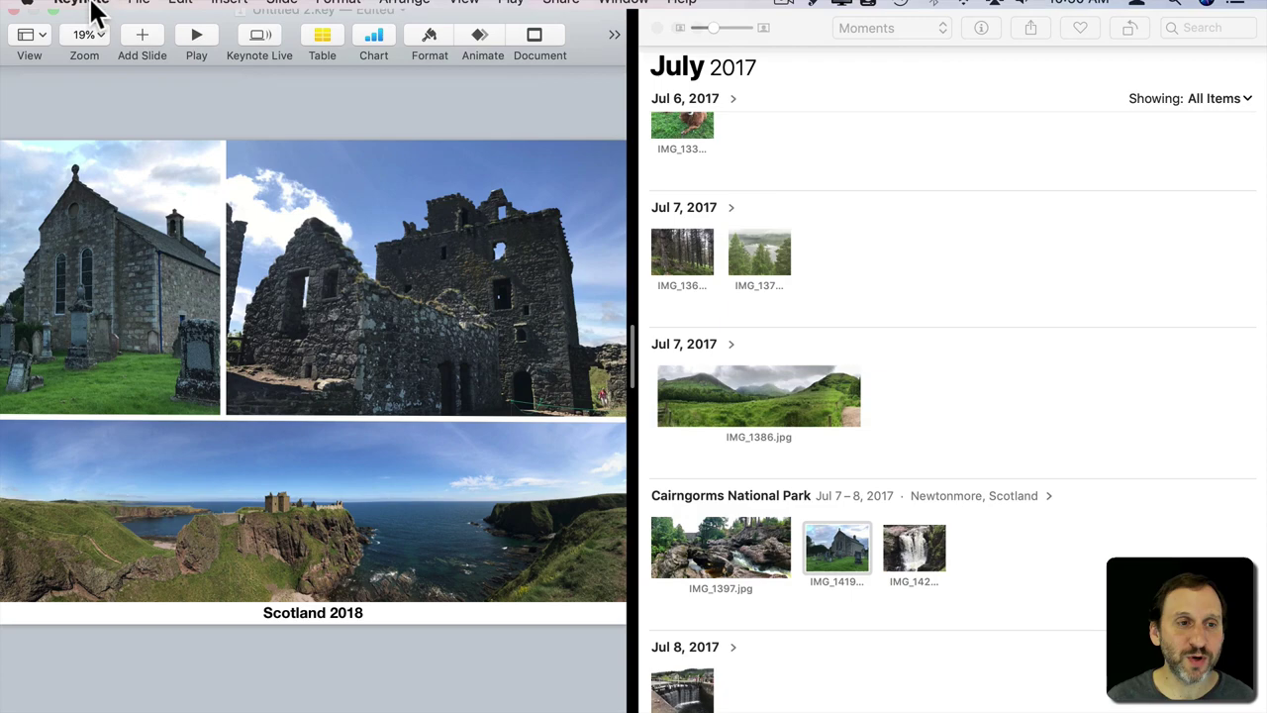
click(139, 10)
click(151, 217)
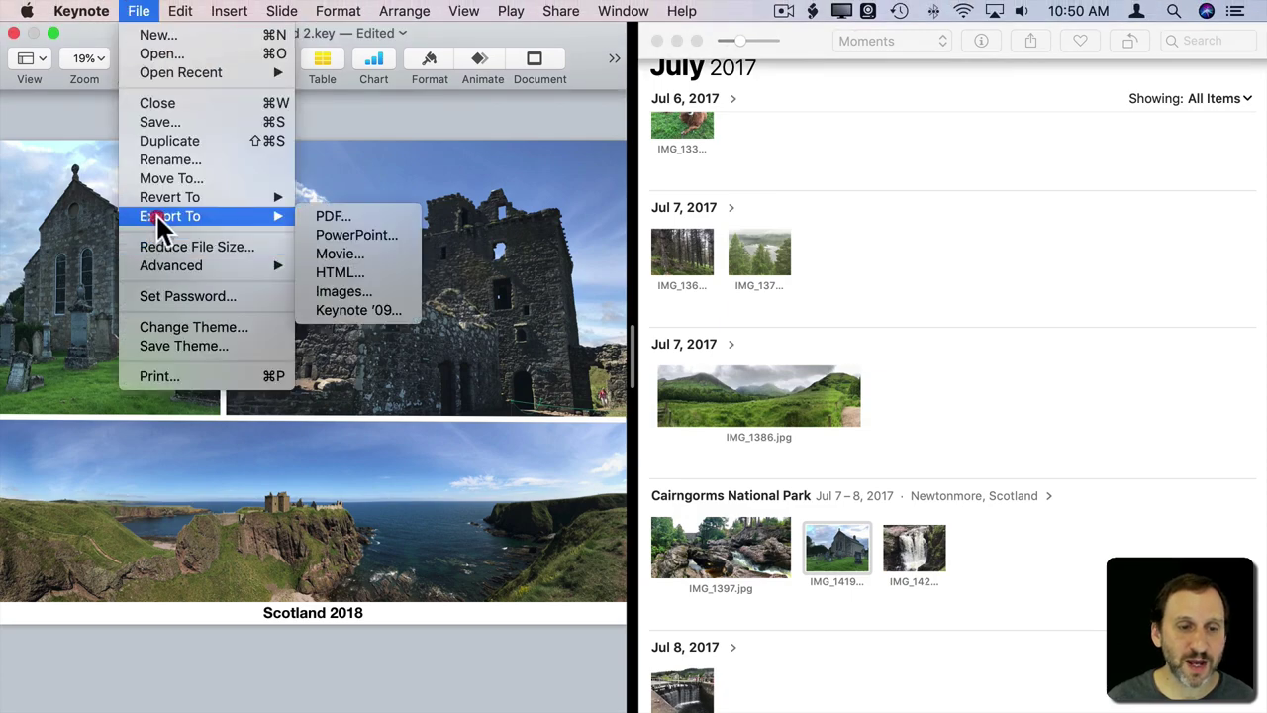
click(337, 291)
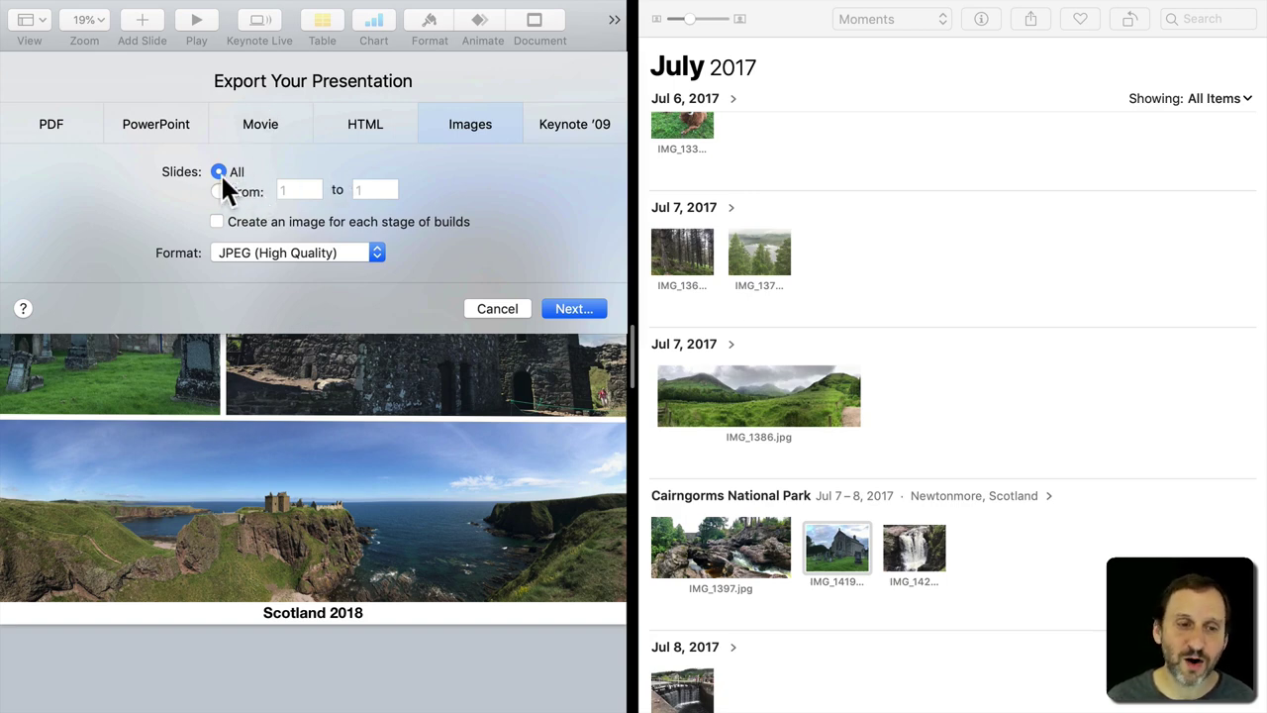
click(218, 192)
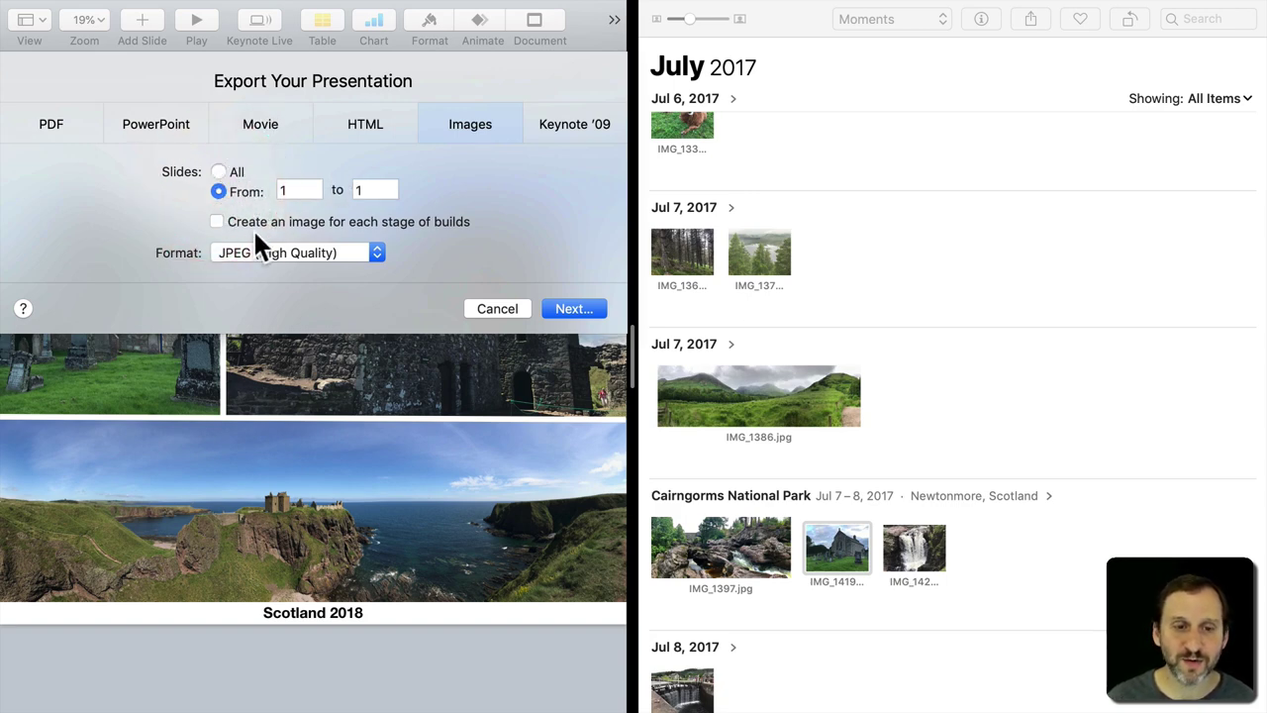
click(215, 253)
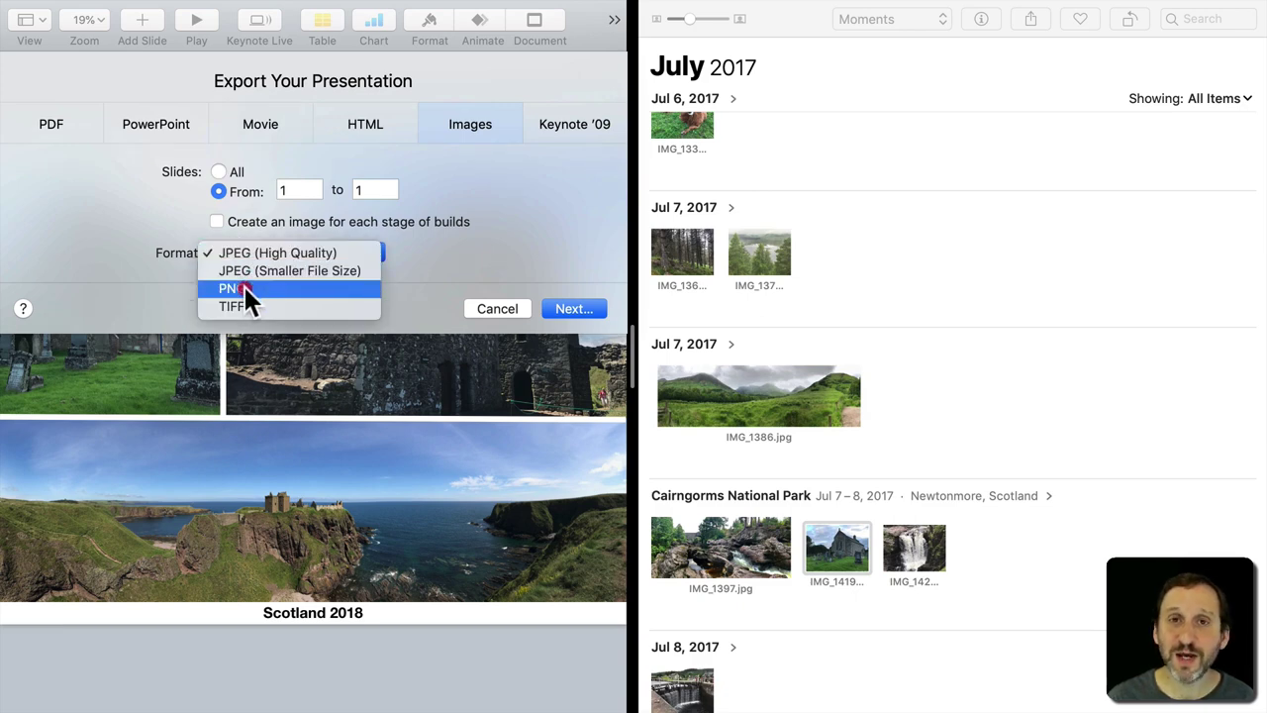
drag(244, 284, 133, 263)
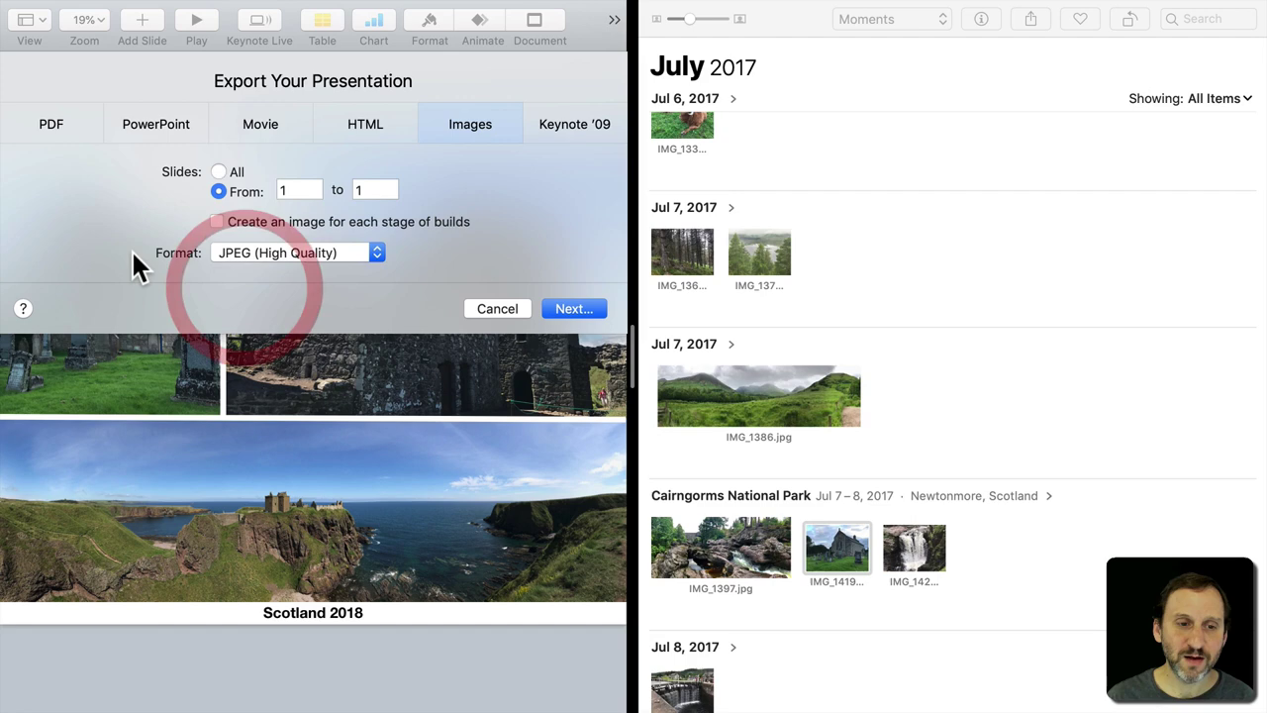
click(262, 254)
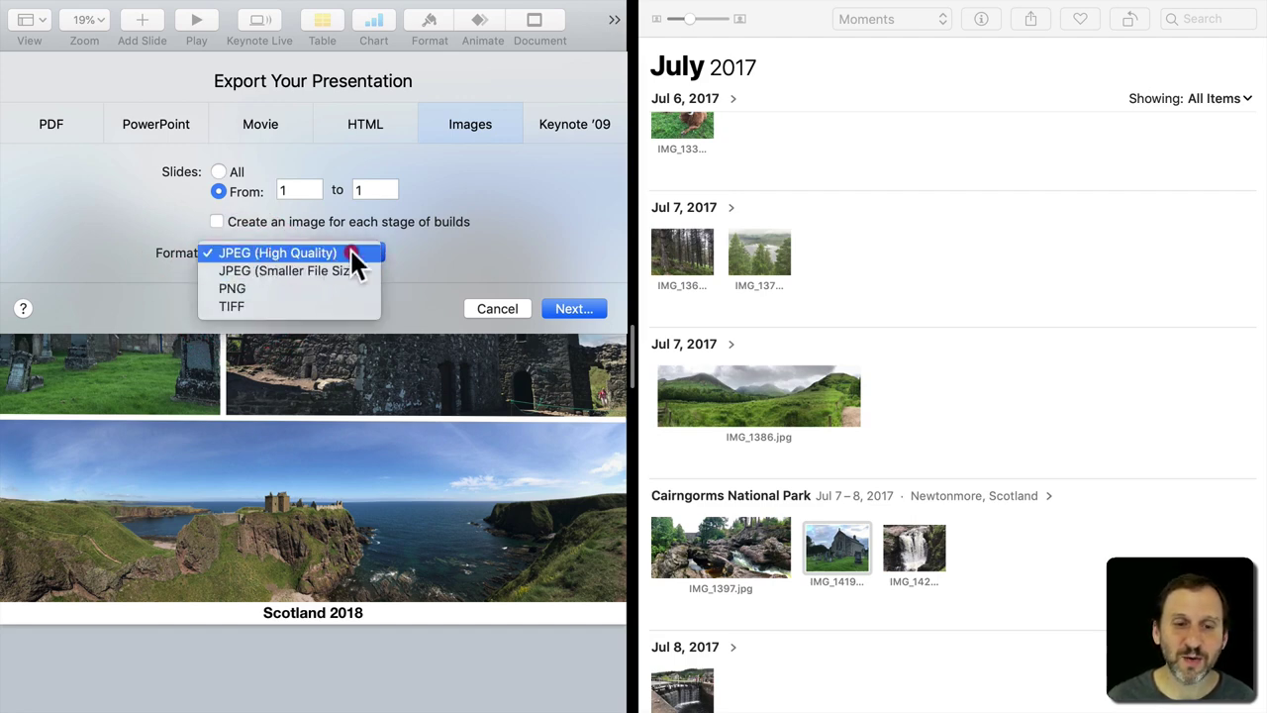
click(649, 255)
click(581, 309)
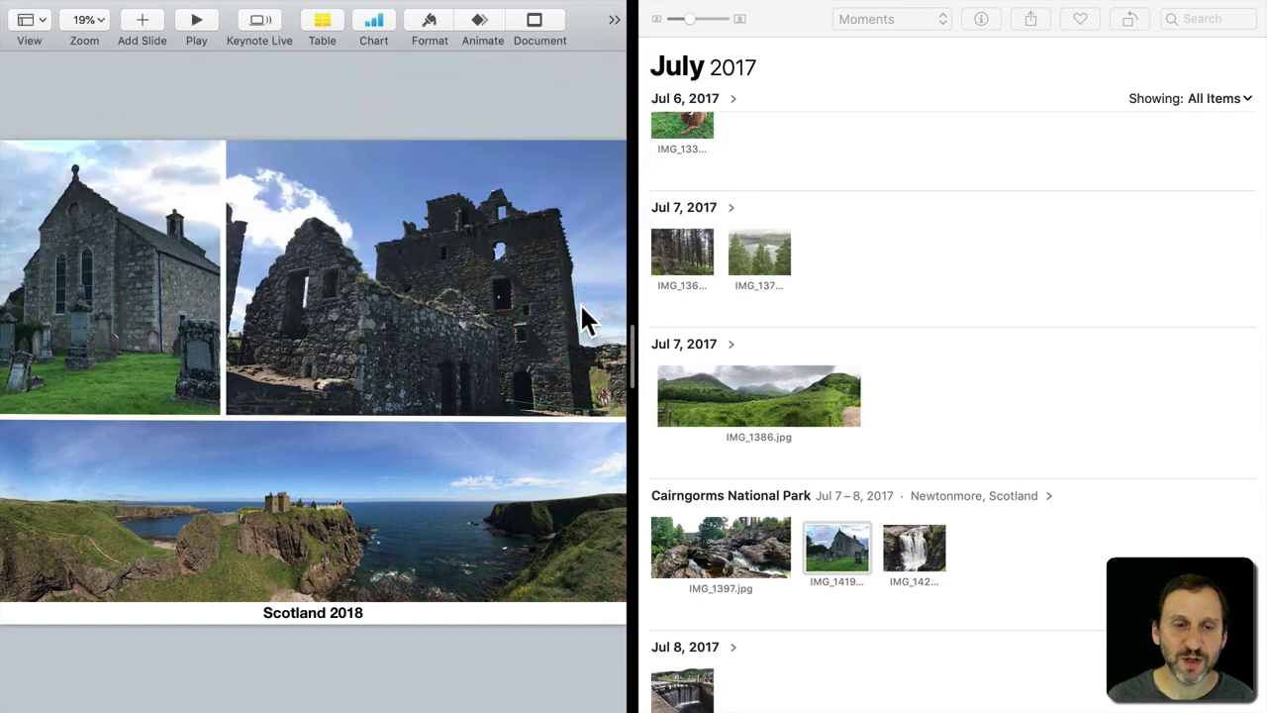
Export the collage image to the Desktop under the name col1
key(super+shift+d)
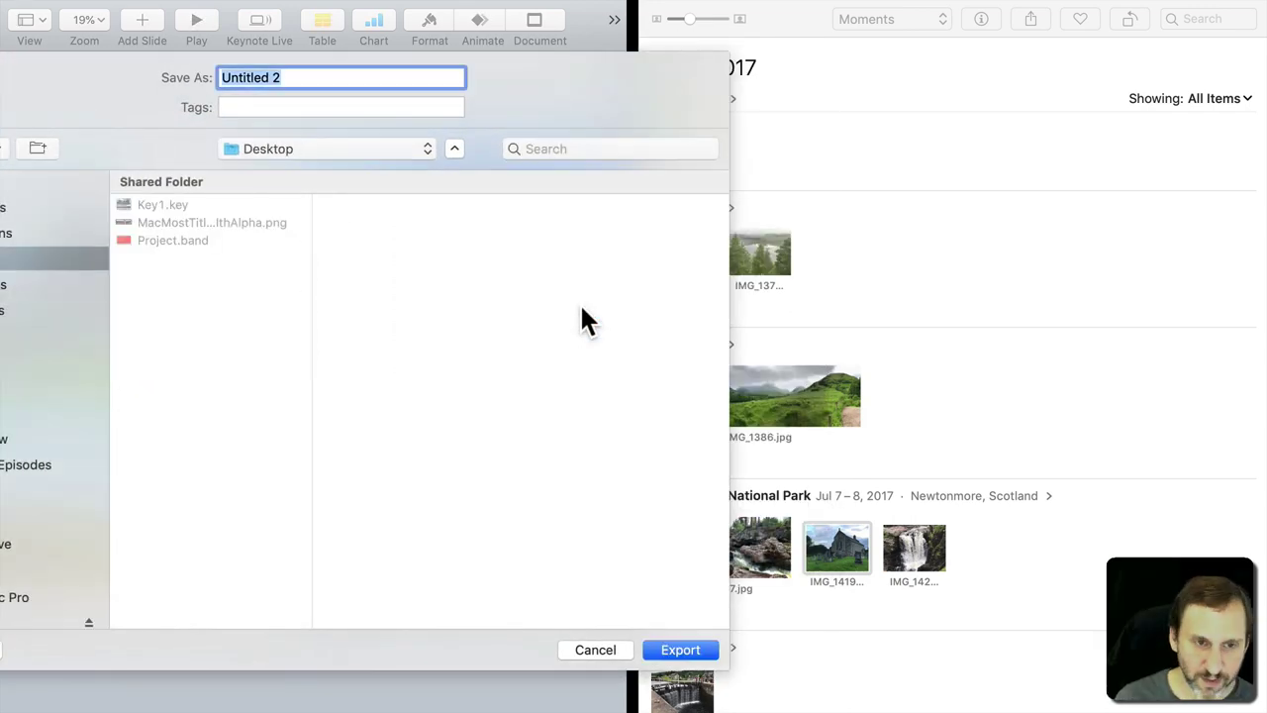
text(col1)
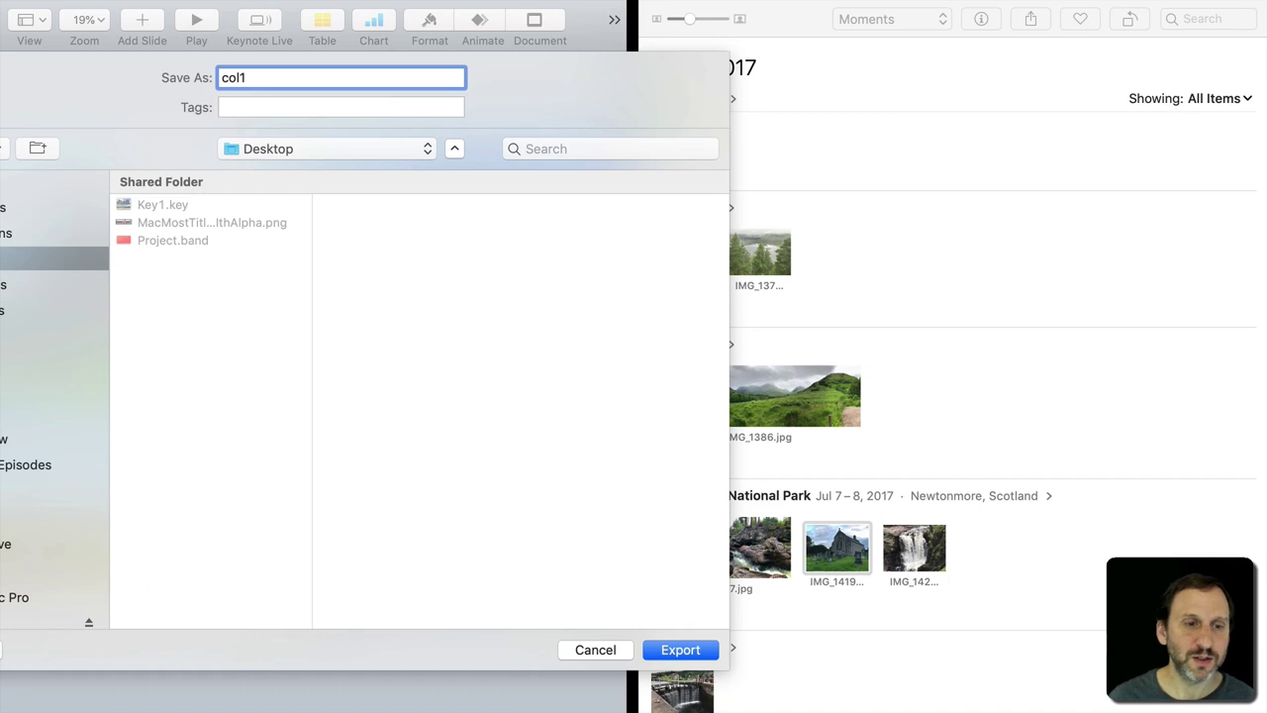
key(Return)
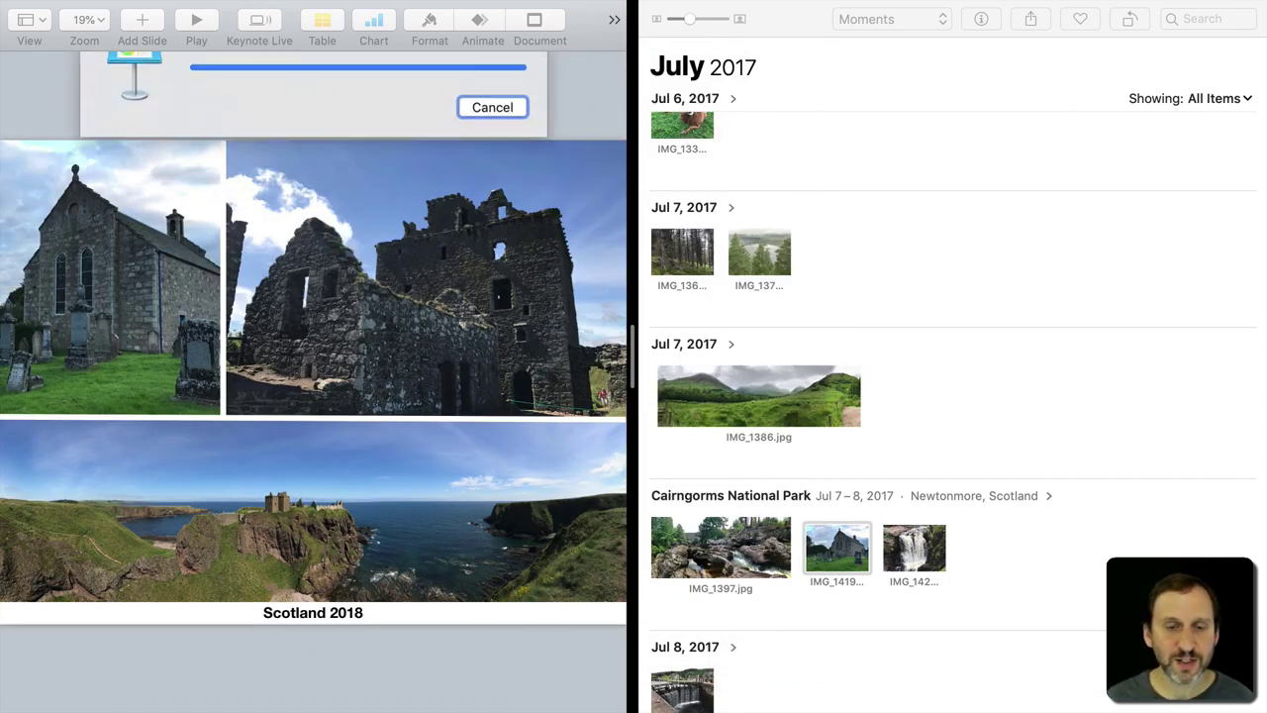
Take Keynote out of split view and hide it to open the exported col1 folder on the desktop in Finder
mouse_move(802, 10)
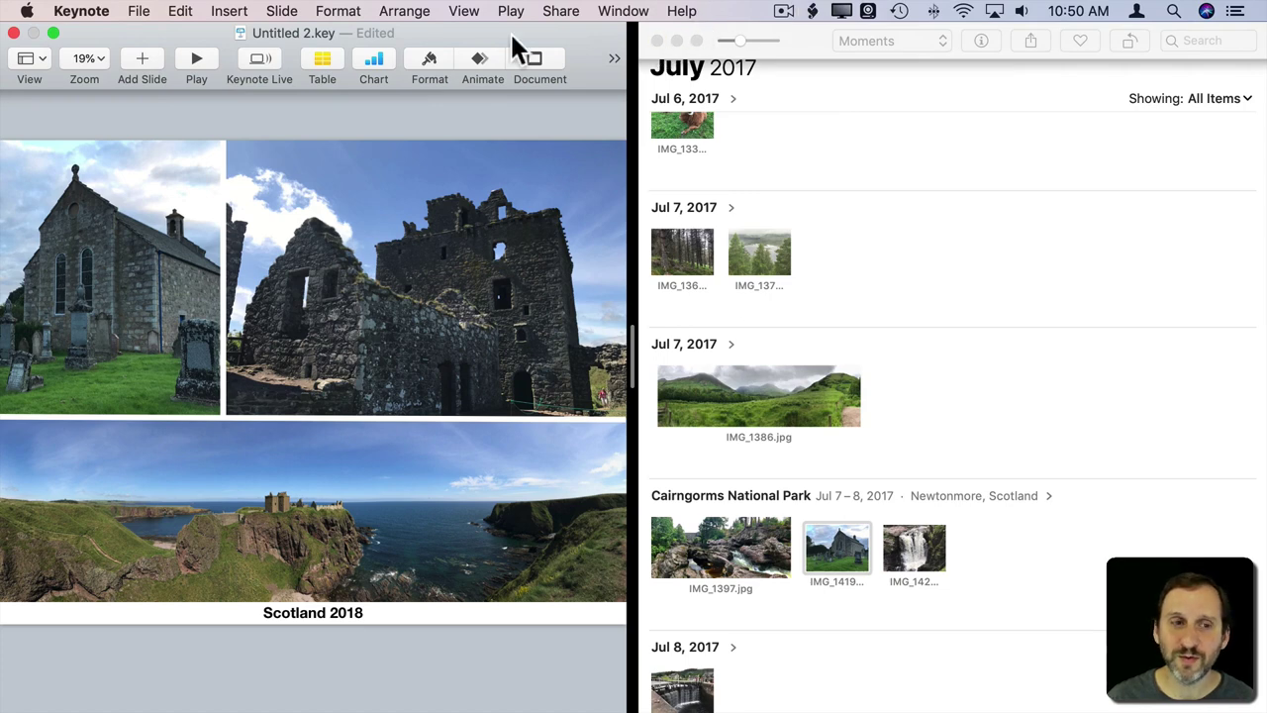
click(53, 33)
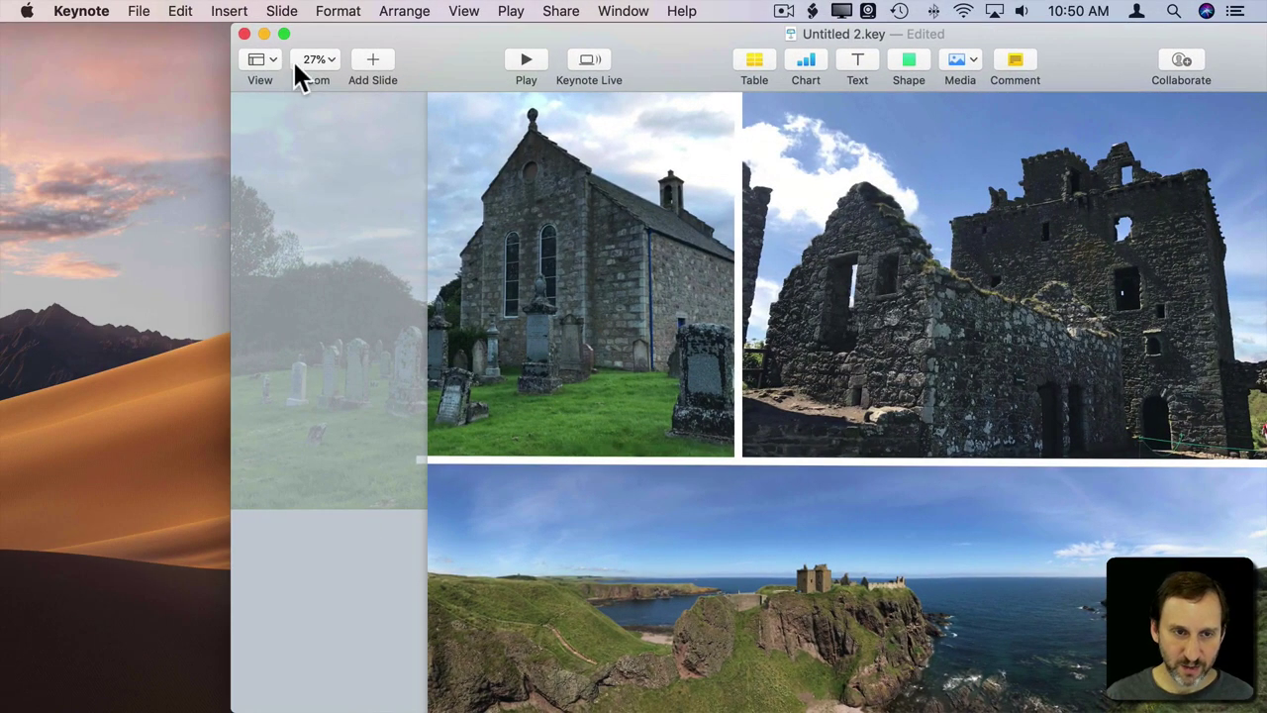
key(super+h)
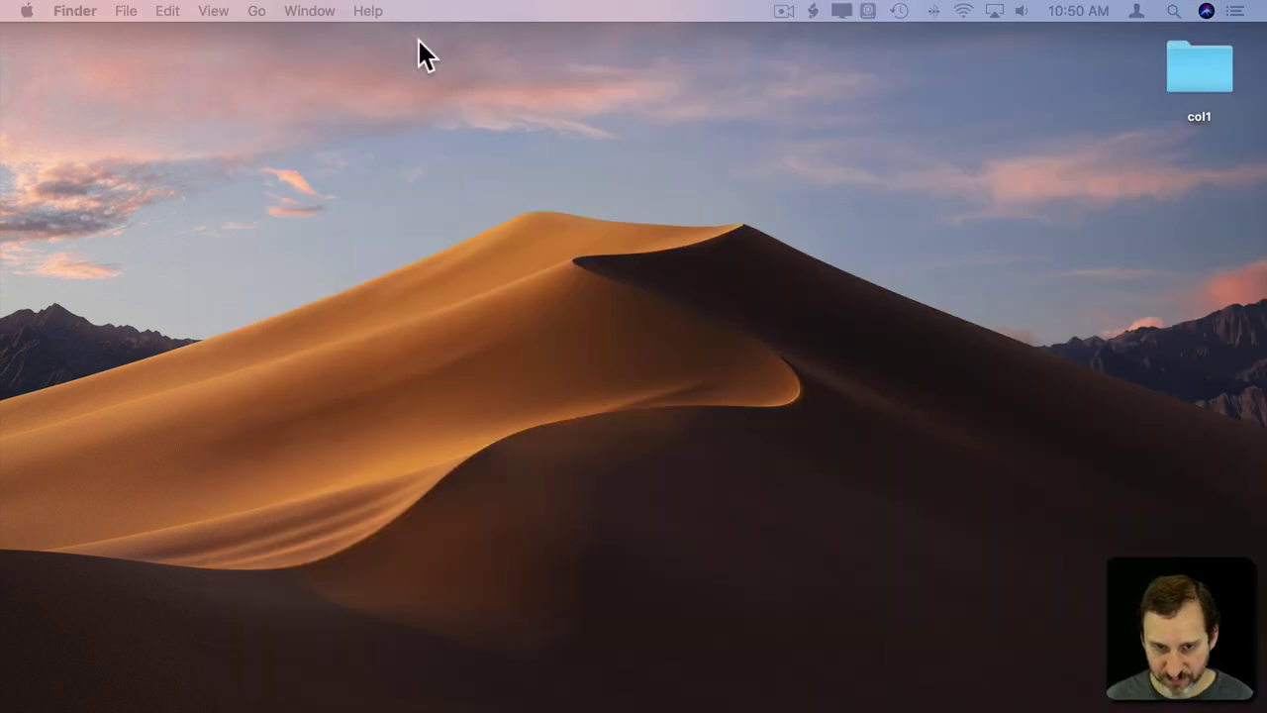
click(1203, 67)
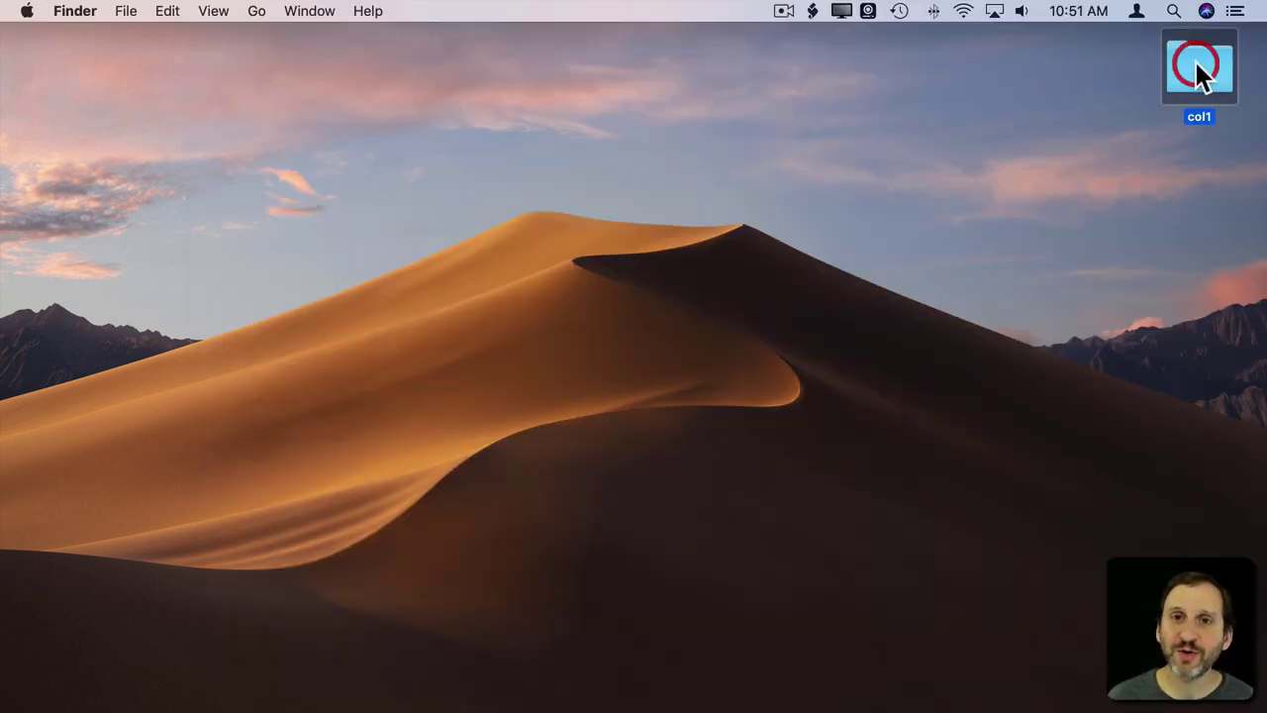
double_click(1196, 65)
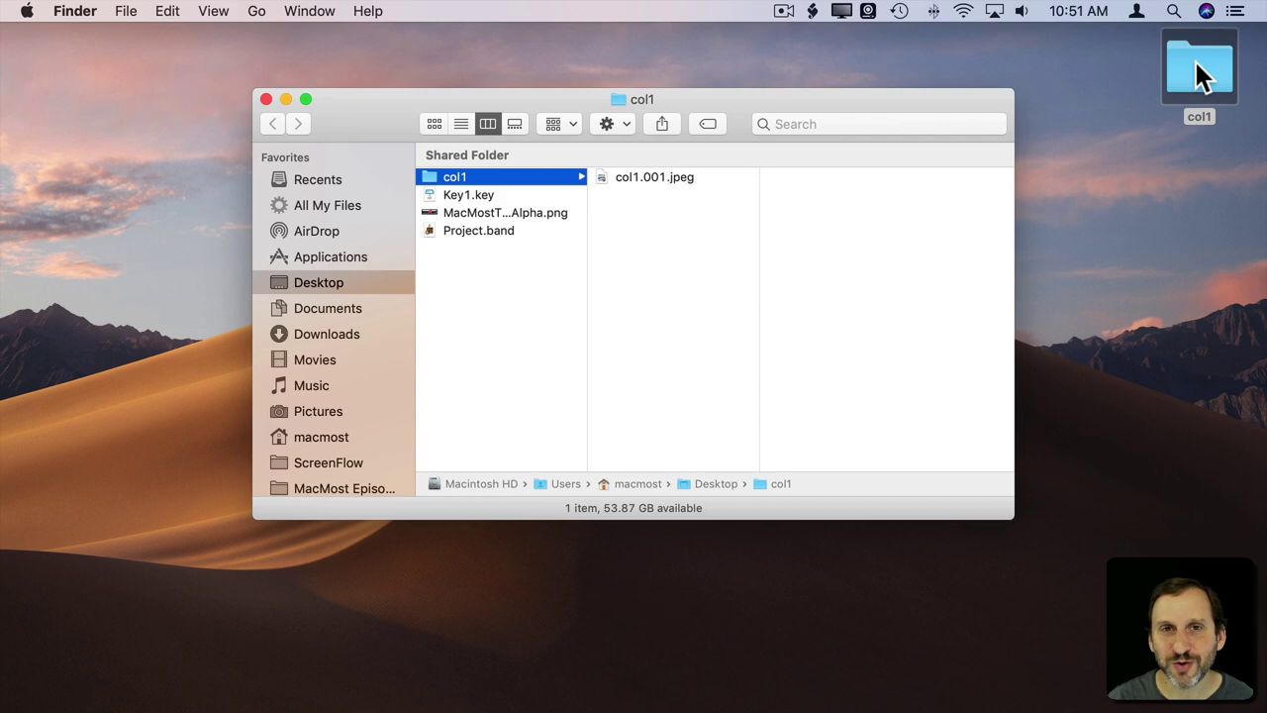
Move col1.001.jpeg out of the col1 folder onto the Desktop and delete the emptied folder
drag(688, 177, 510, 333)
click(430, 175)
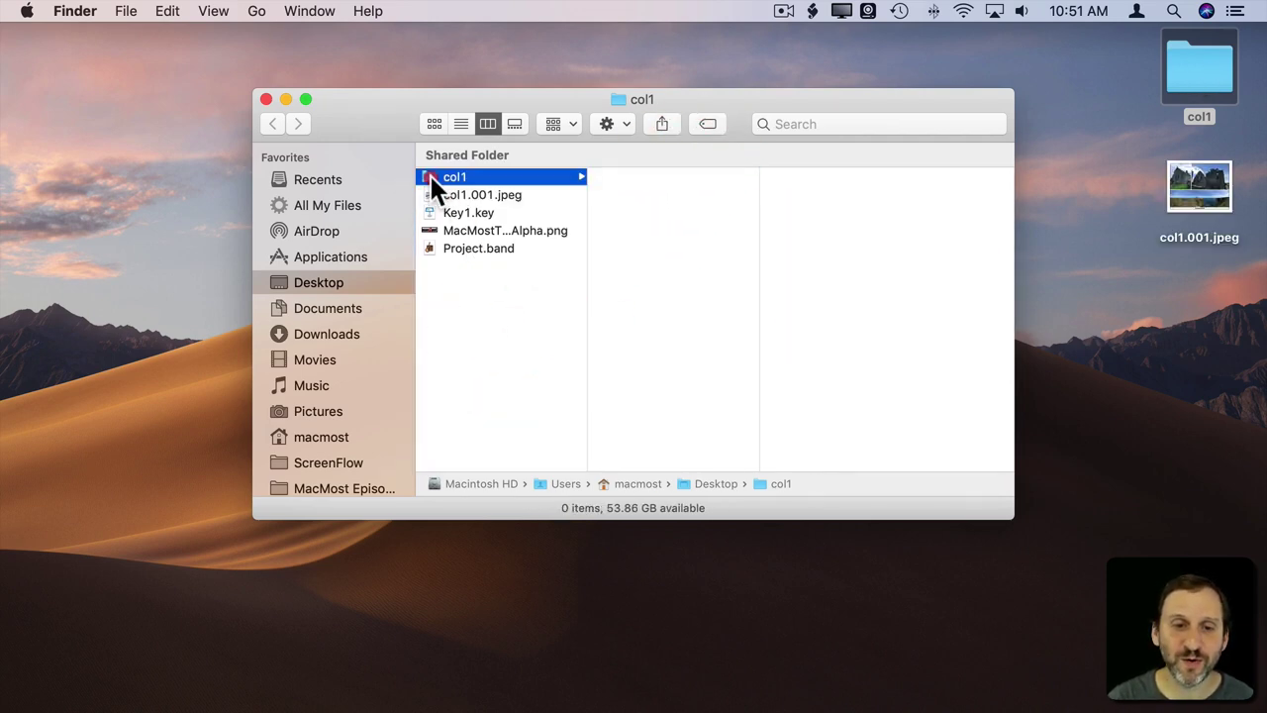
key(super+BackSpace)
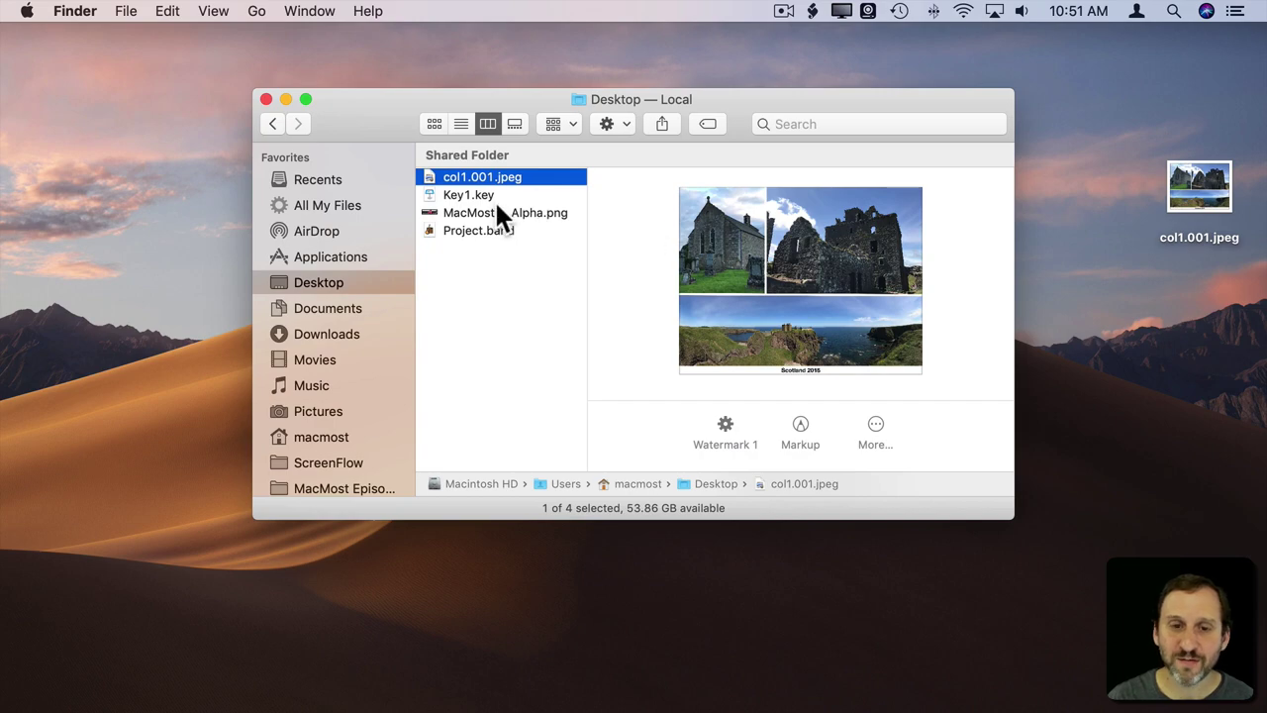
Examine the exported collage col1.001.jpeg in a Quick Look preview, repositioning the preview window for a full view
key(space)
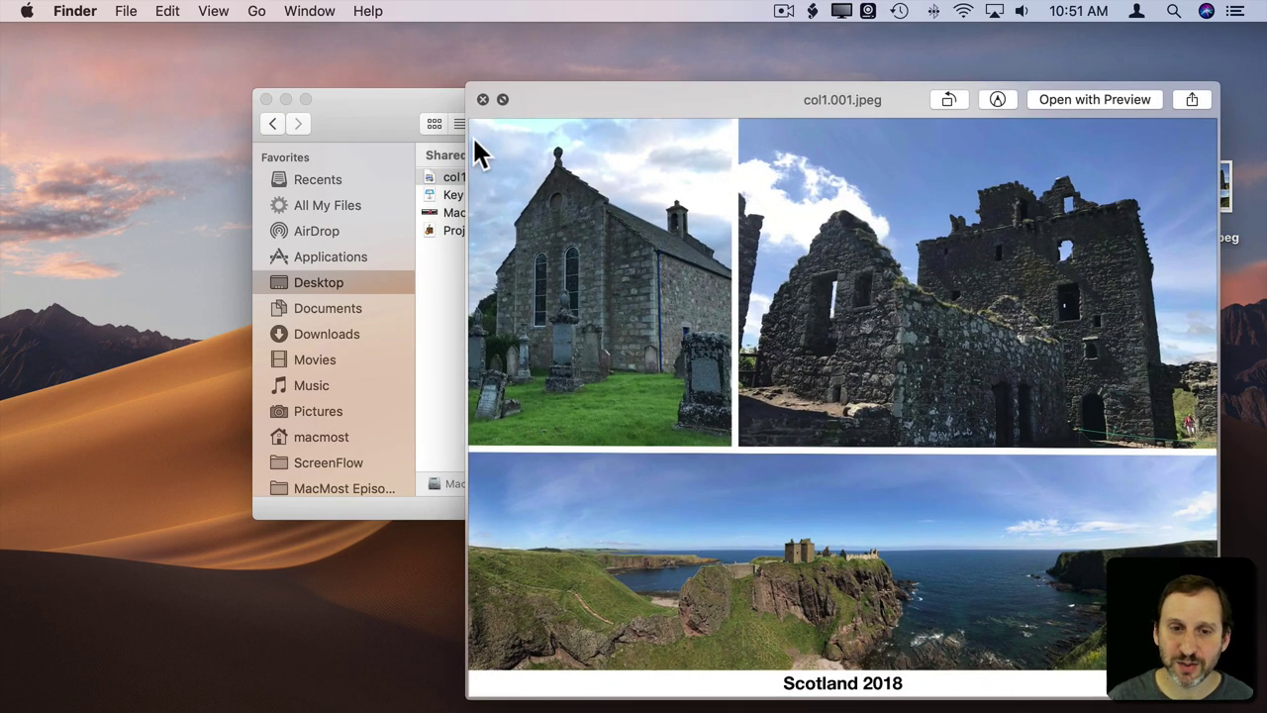
drag(467, 135, 2, 120)
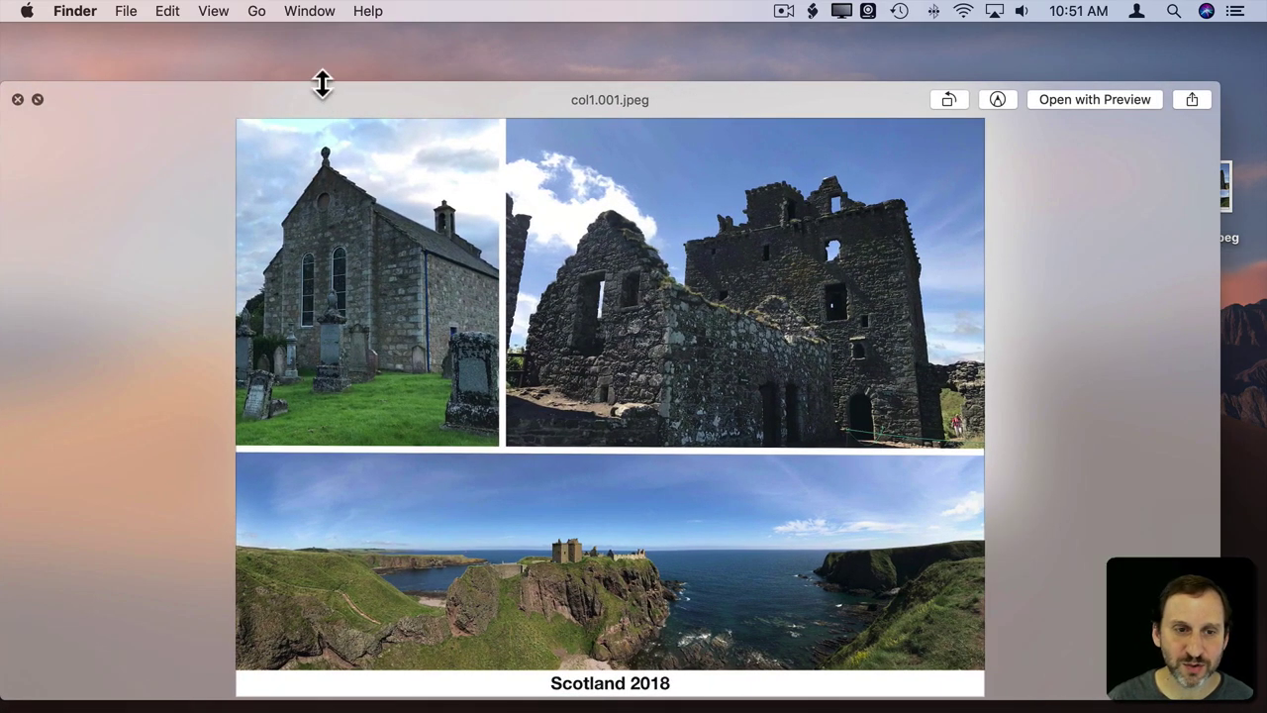
click(321, 44)
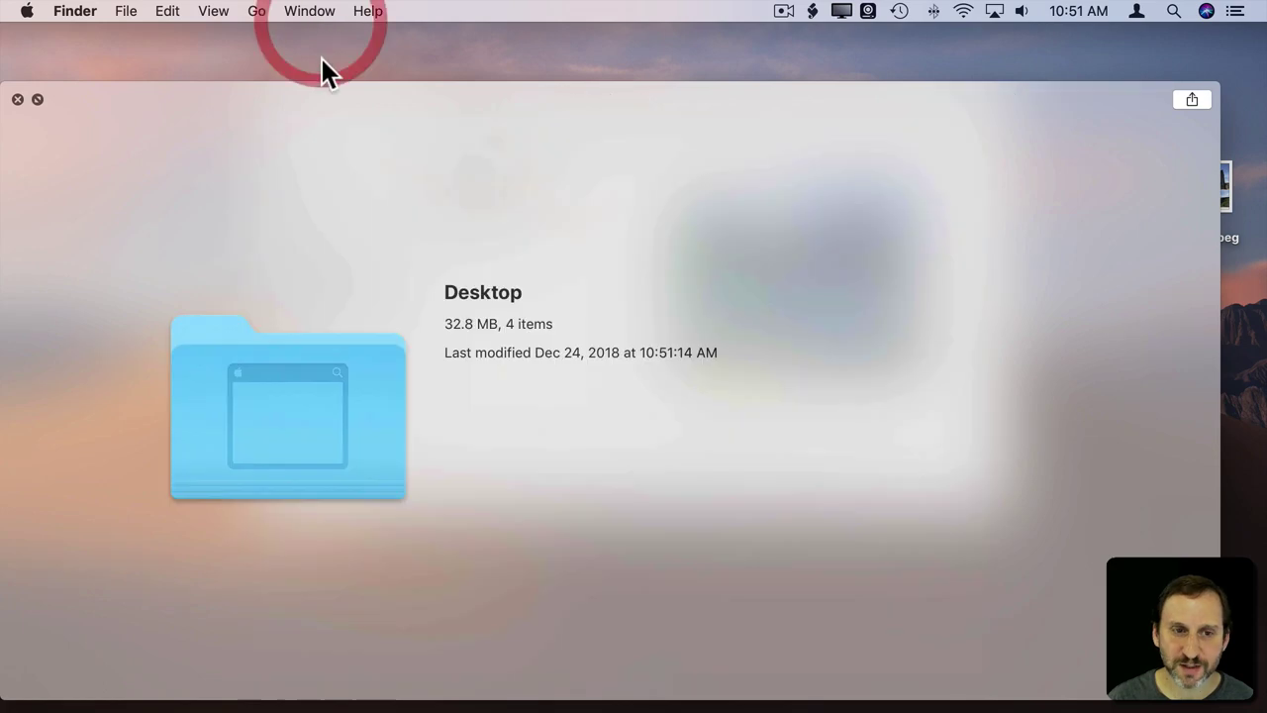
click(18, 99)
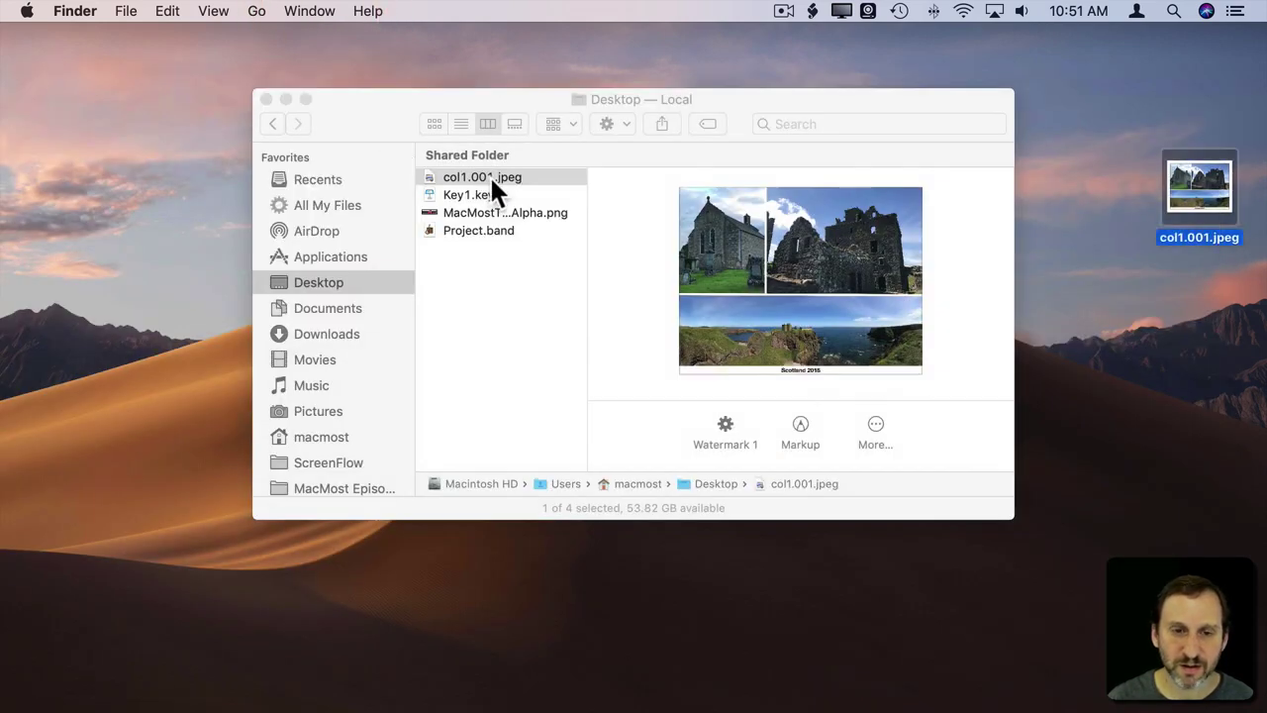
click(465, 177)
key(space)
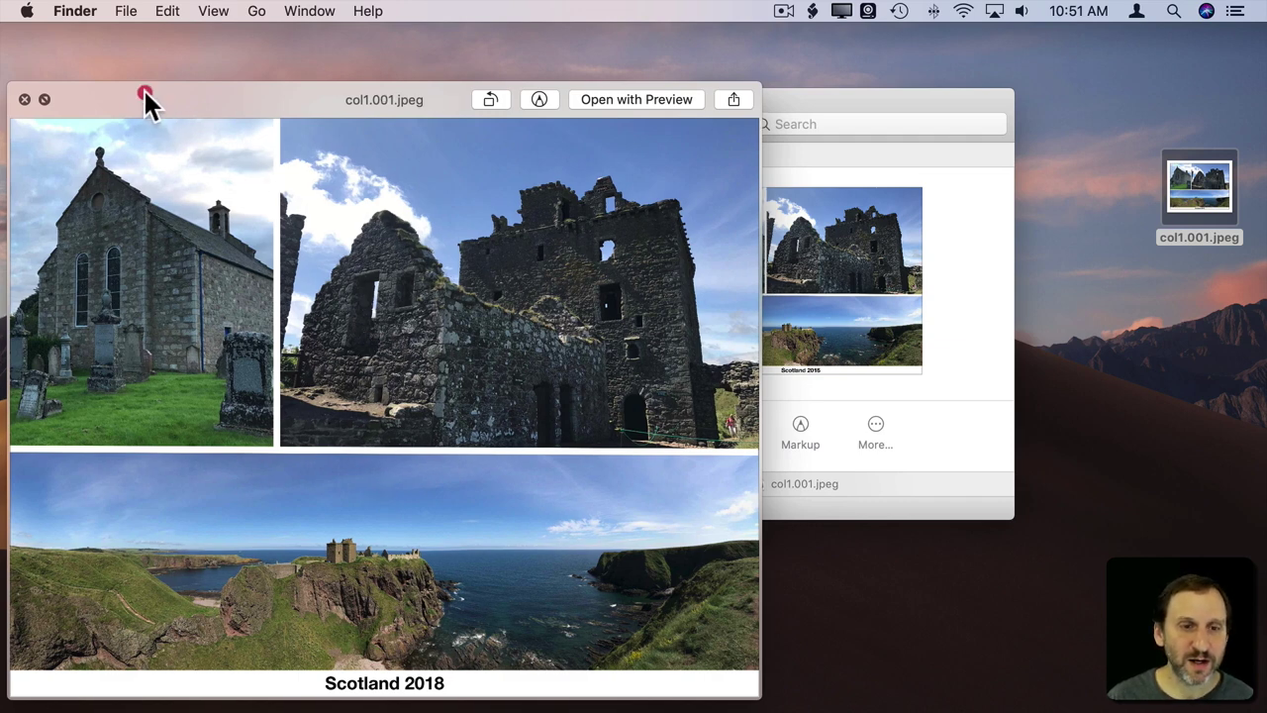
drag(145, 91, 349, 62)
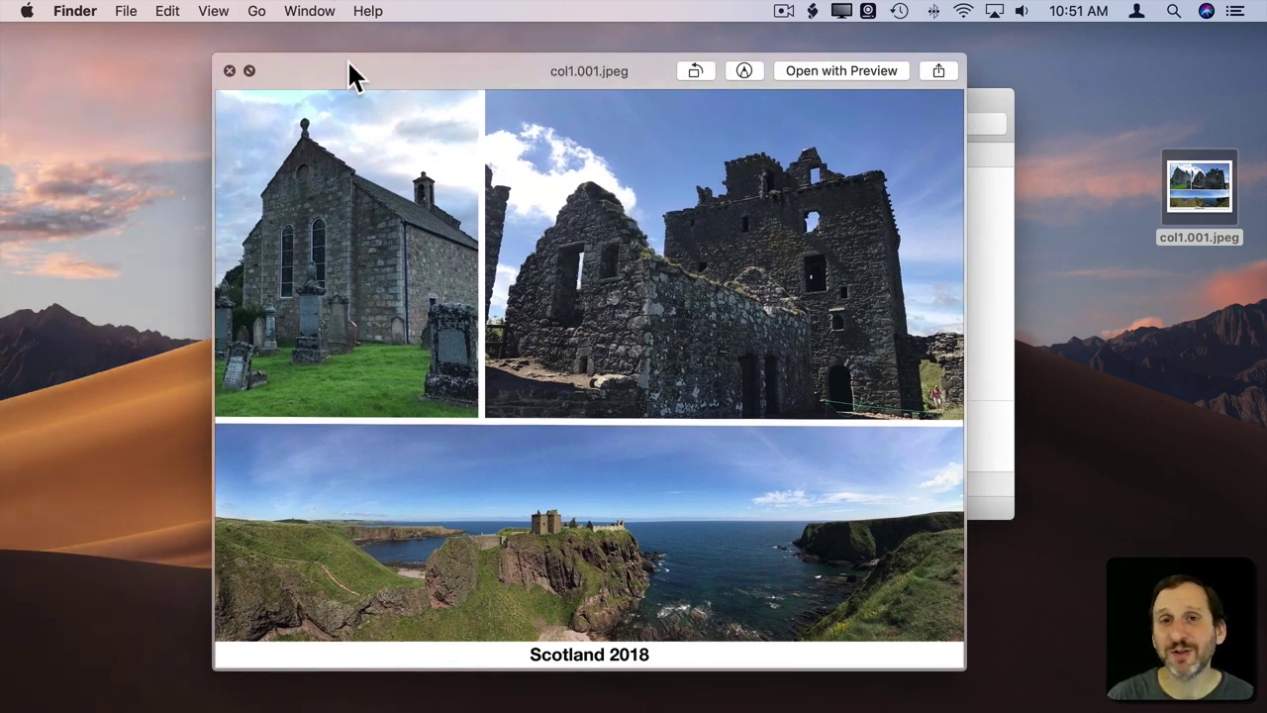